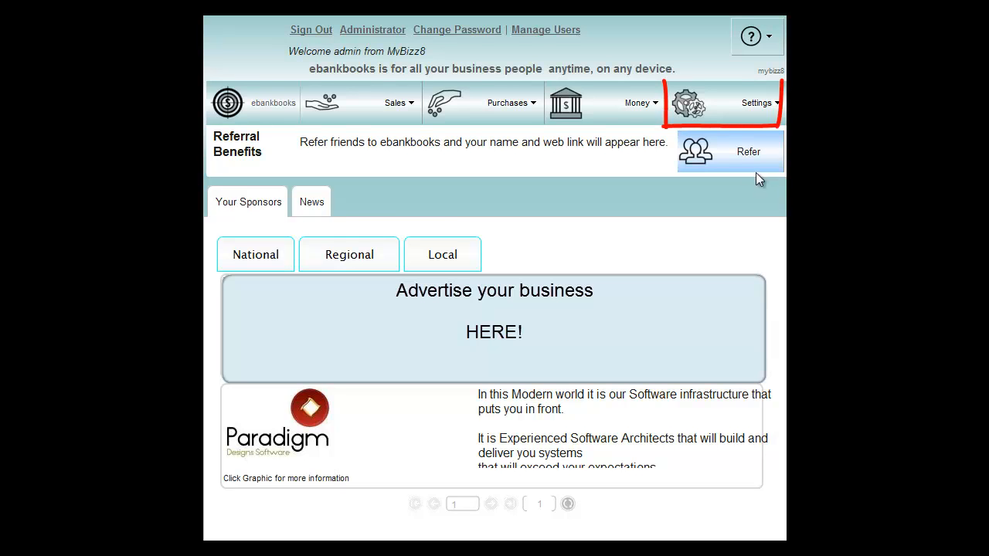
- In the Company Details settings, change the company name to "My Business Pty Ltd"
left_click(728, 103)
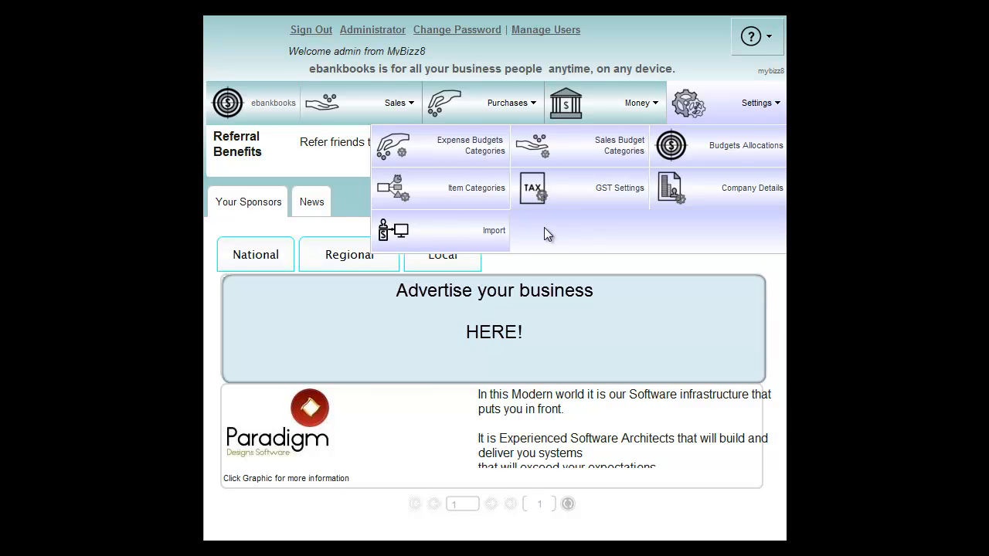
left_click(702, 186)
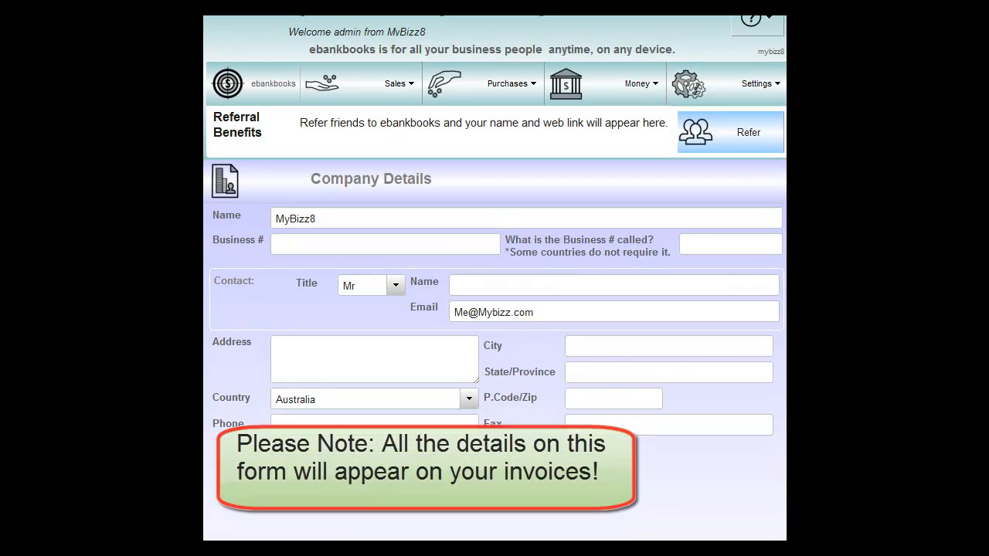
scroll(495, 278, "down", 3)
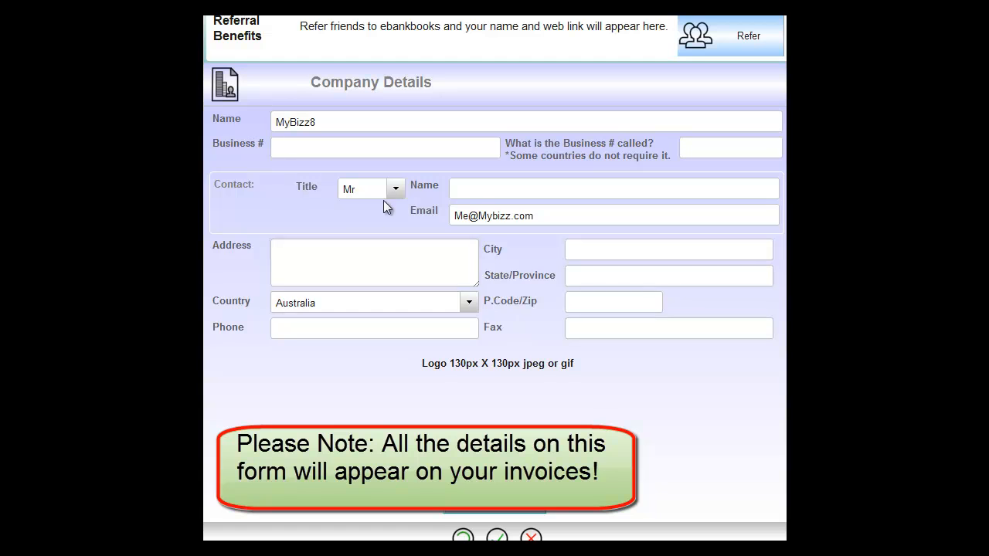
type("8")
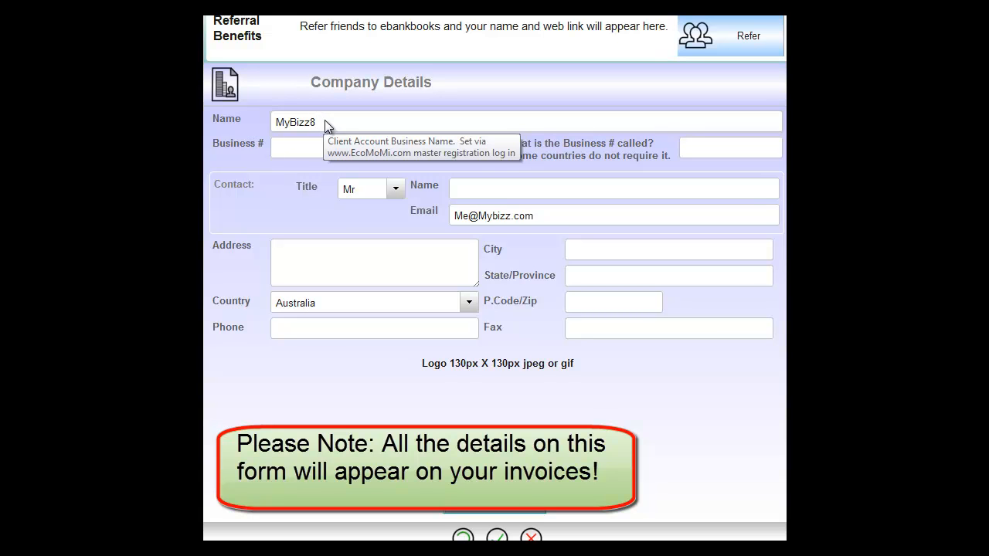
key("BackSpace")
type("Business")
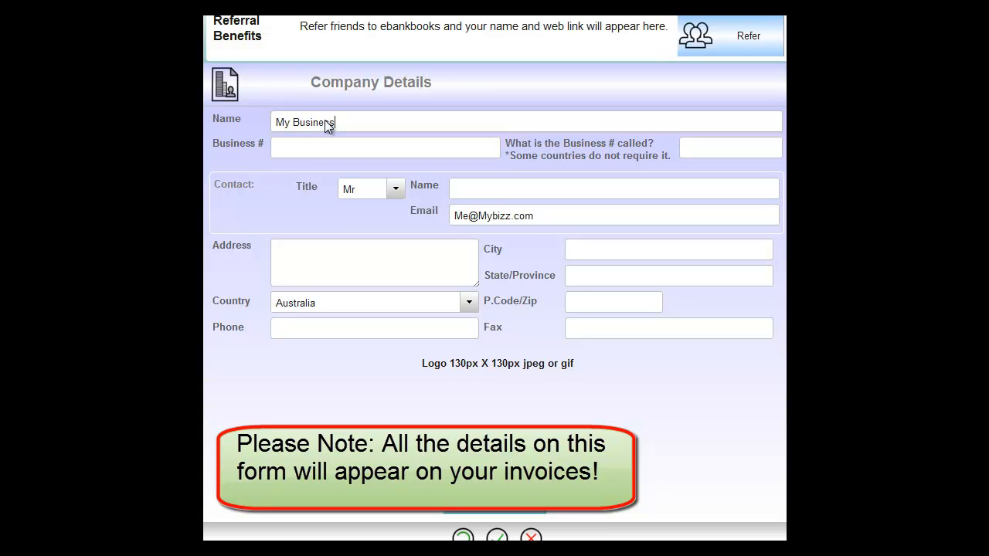
type(" Pty O")
key("BackSpace")
type("Ltd")
- Enter the company's business number, label it ABN, and fill in the contact's full name
type("123245")
type("6778")
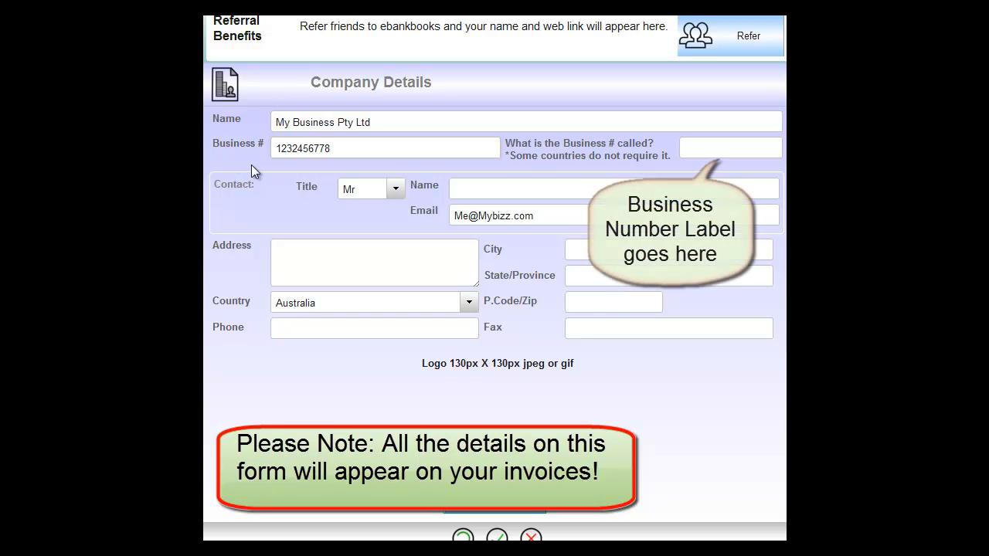
left_click(698, 147)
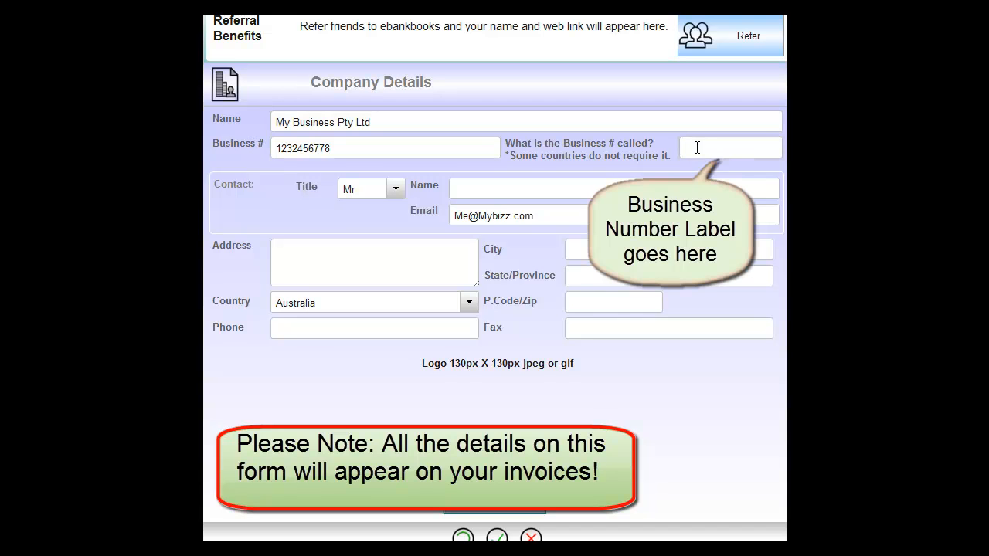
type("ABN")
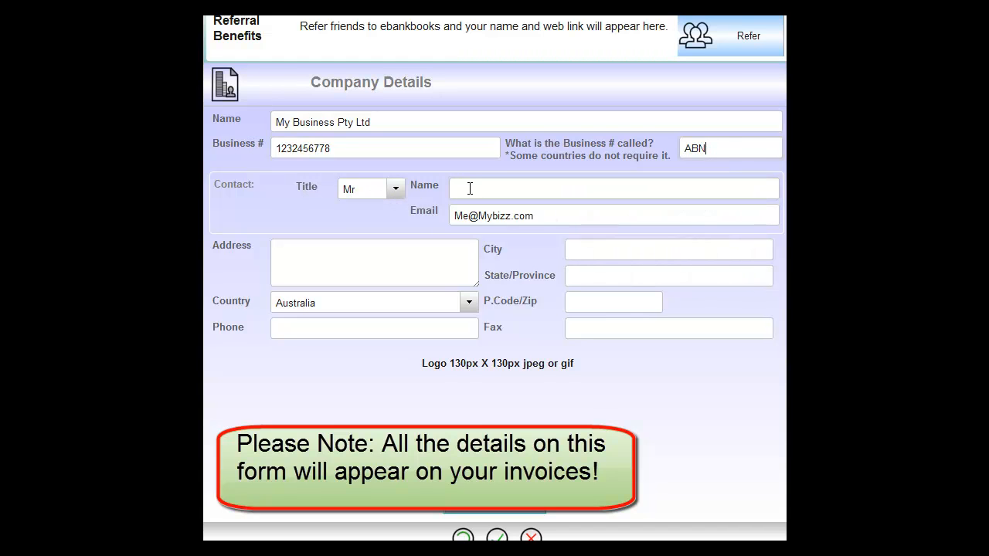
type("Allan Brown")
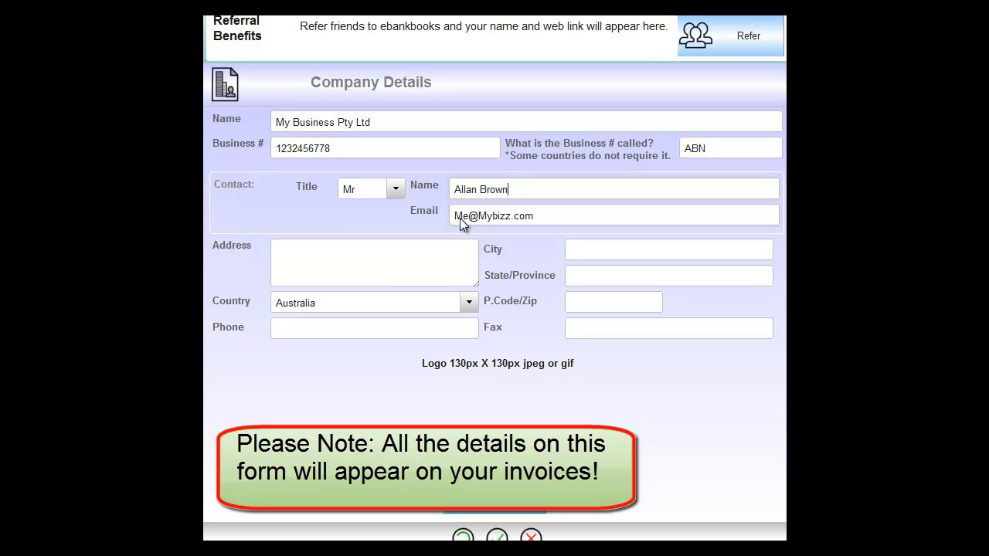
- Fill in the company's street address, city and state, and save the company details
left_click(301, 253)
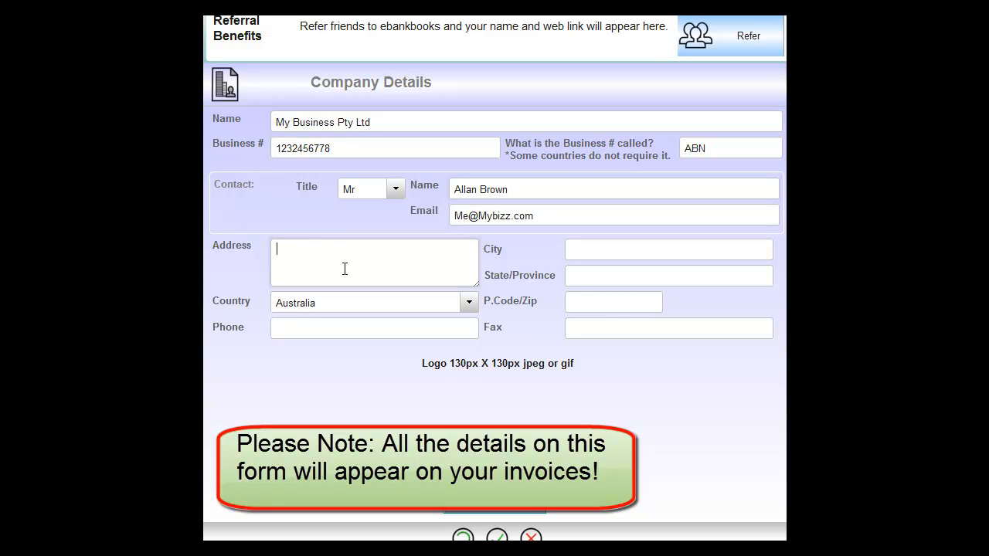
type("4 Sunny Close")
left_click(589, 244)
type("Canberra")
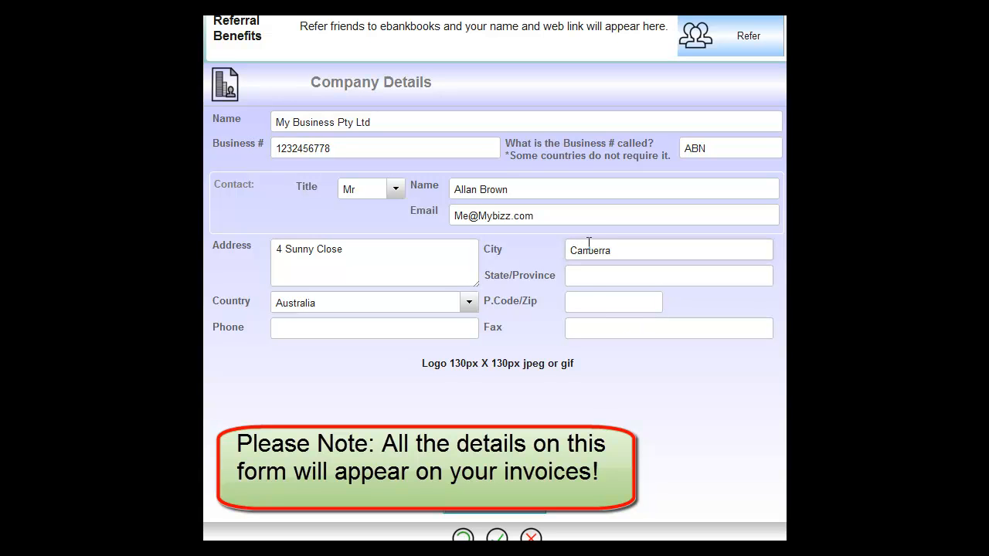
left_click(596, 270)
type("ACT")
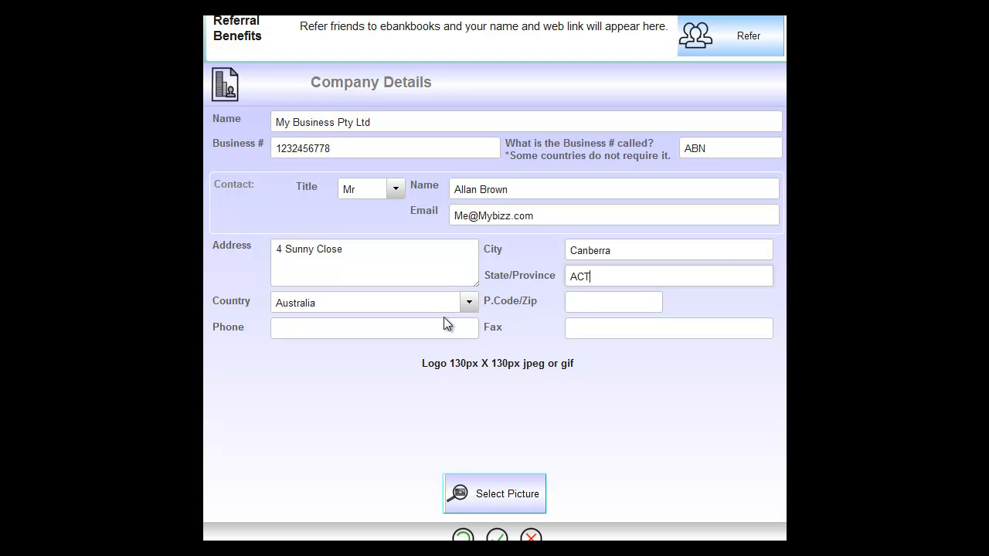
scroll(551, 406, "down", 3)
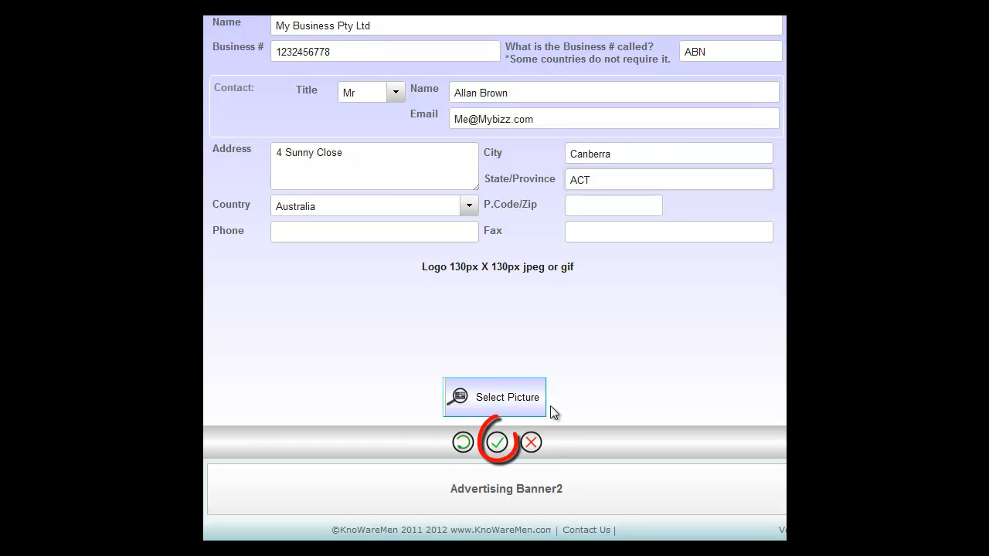
left_click(498, 444)
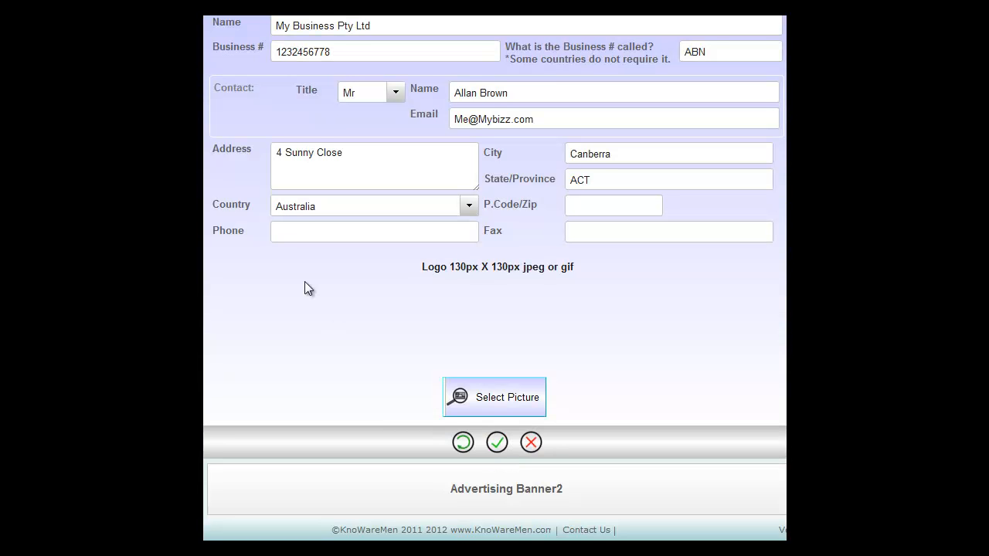
- Choose the Logo130px picture from the Logo folder as the company logo and save it
scroll(307, 285, "up", 1)
scroll(309, 285, "down", 1)
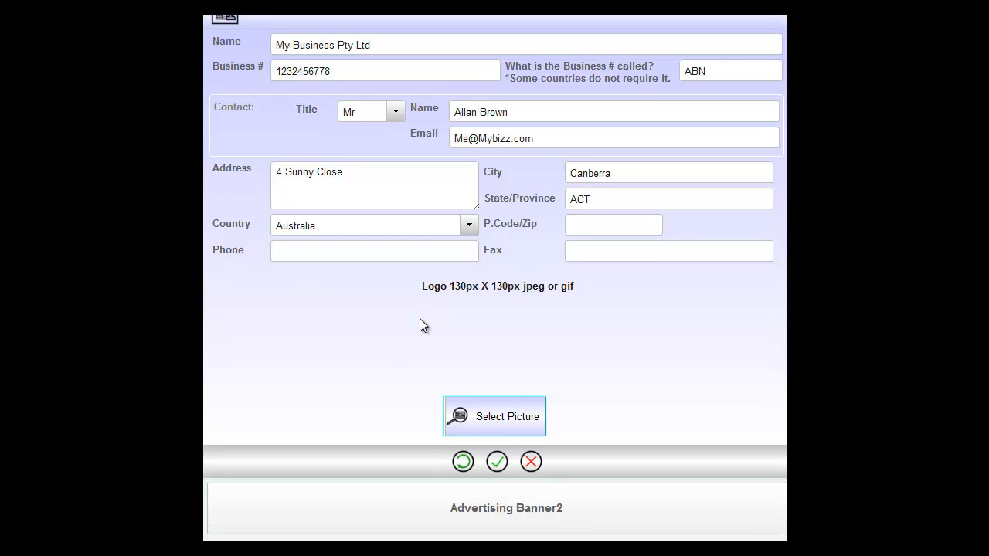
left_click(495, 417)
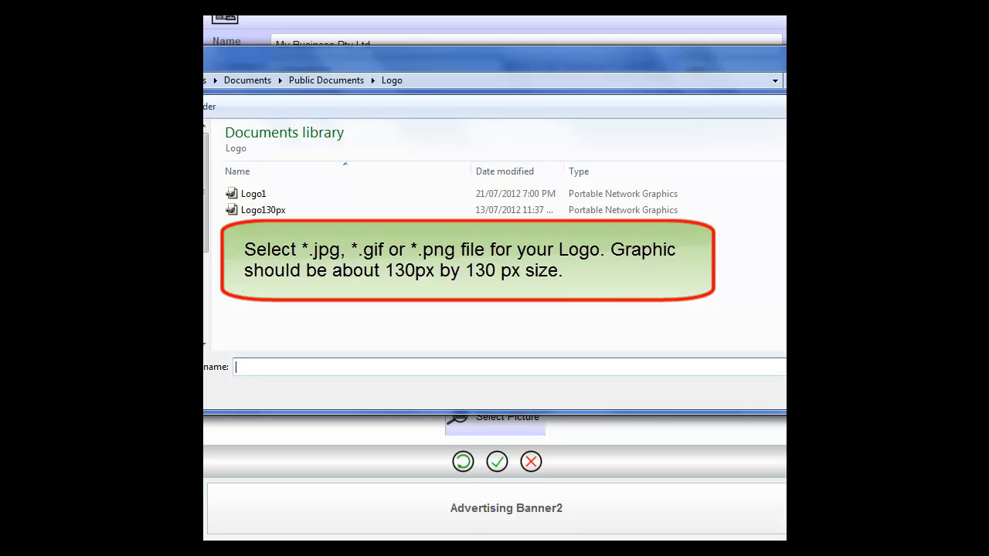
left_click(255, 212)
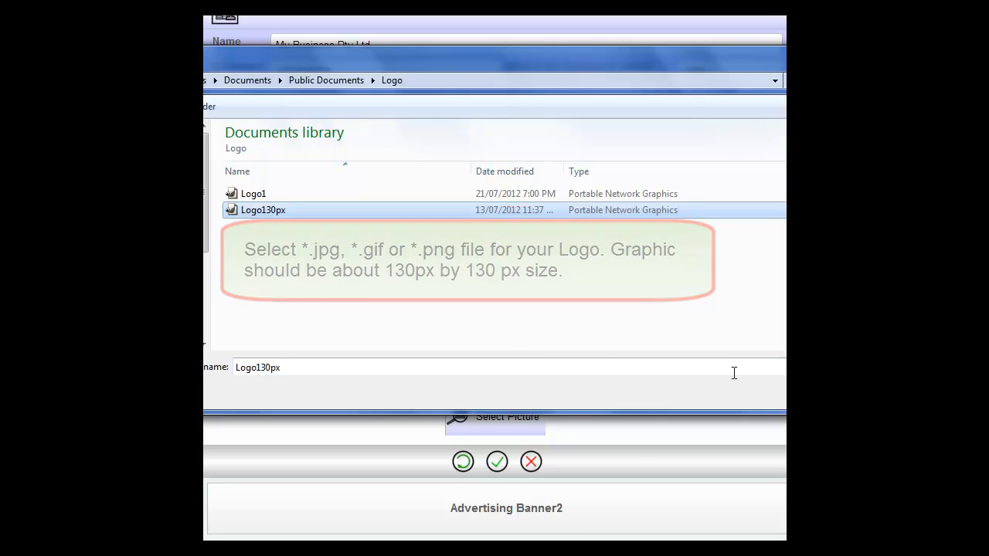
left_click(786, 393)
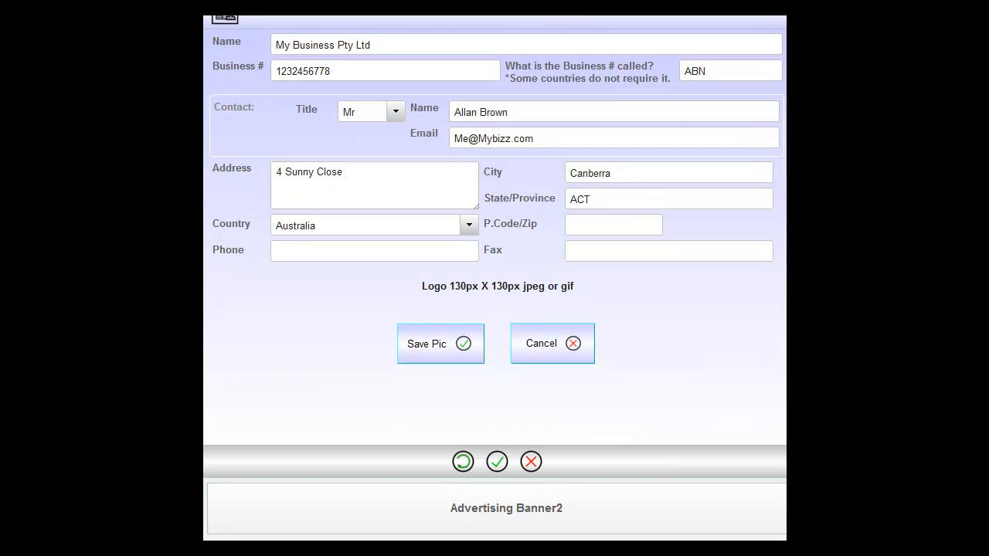
left_click(427, 343)
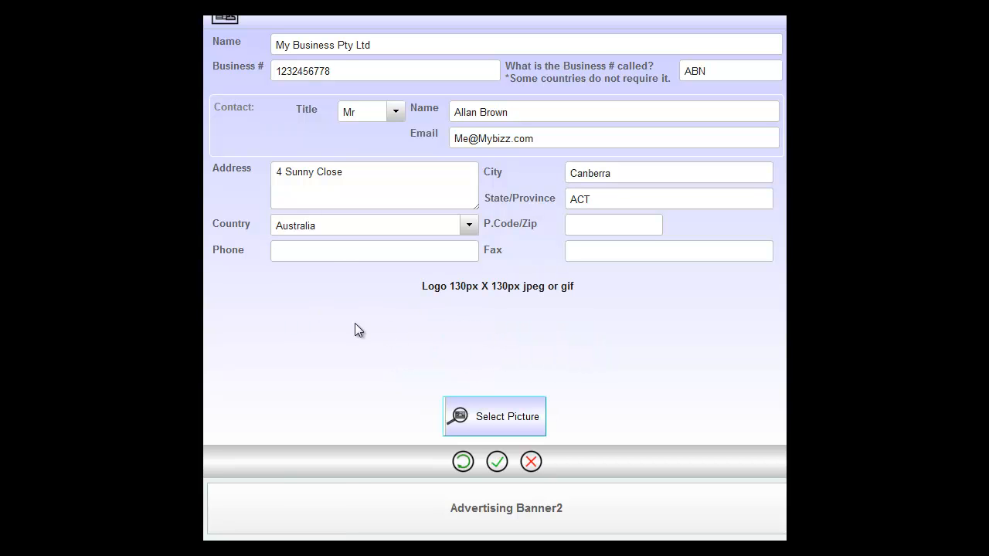
- Reopen Company Details and check the saved company information and logo
scroll(363, 325, "up", 3)
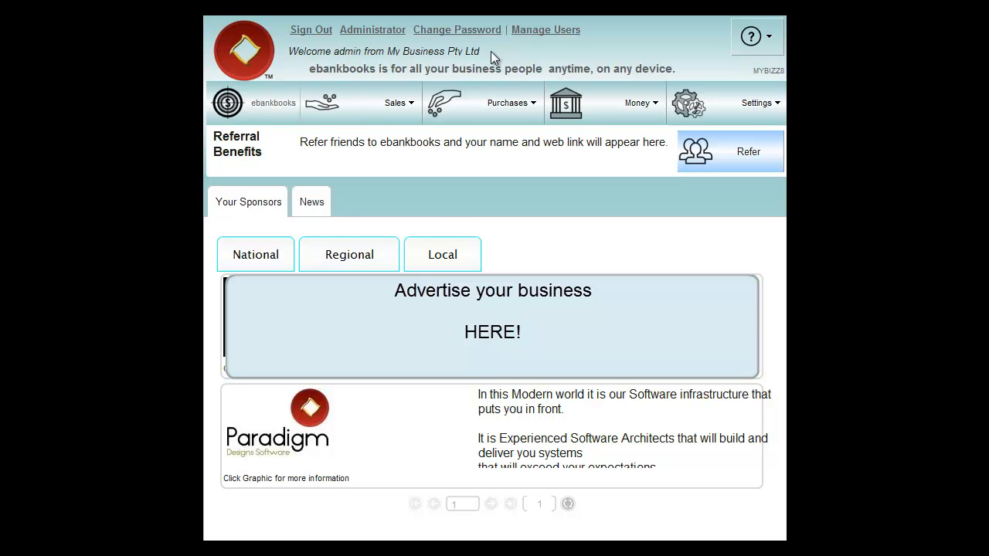
left_click(724, 99)
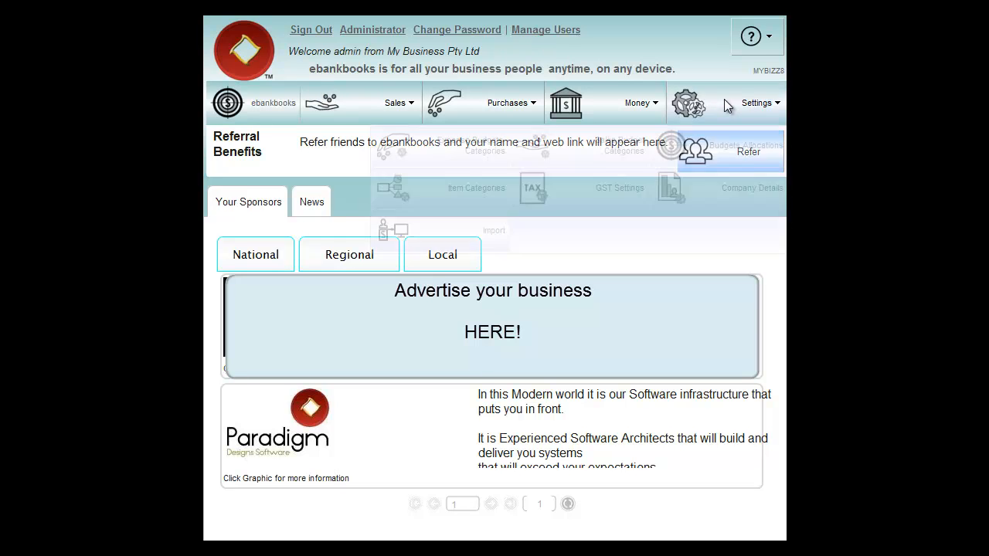
left_click(702, 199)
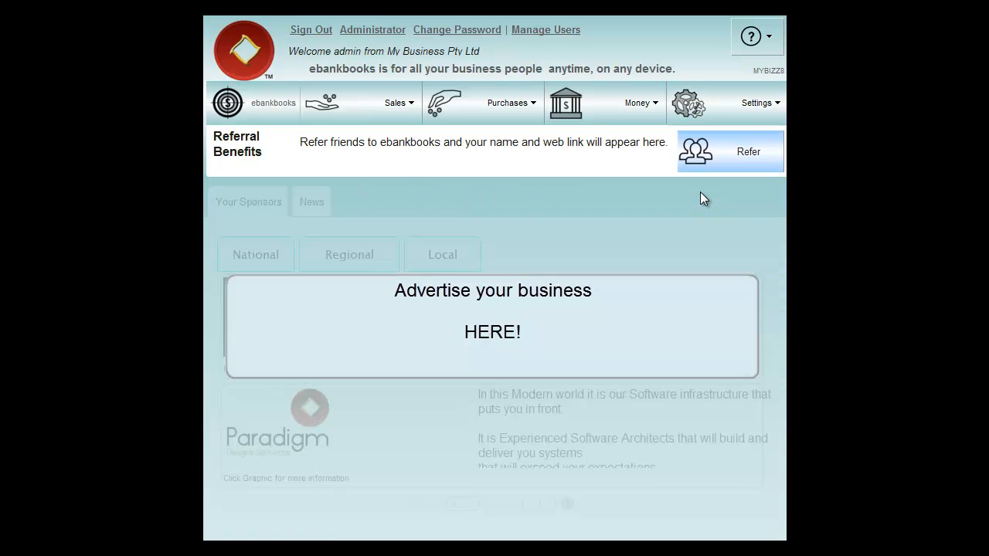
scroll(691, 260, "down", 5)
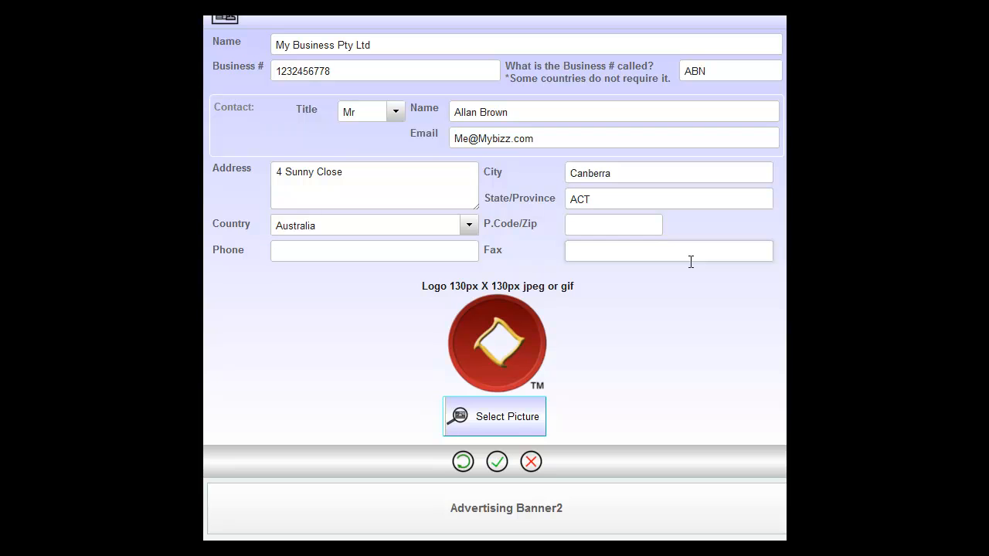
scroll(680, 279, "up", 5)
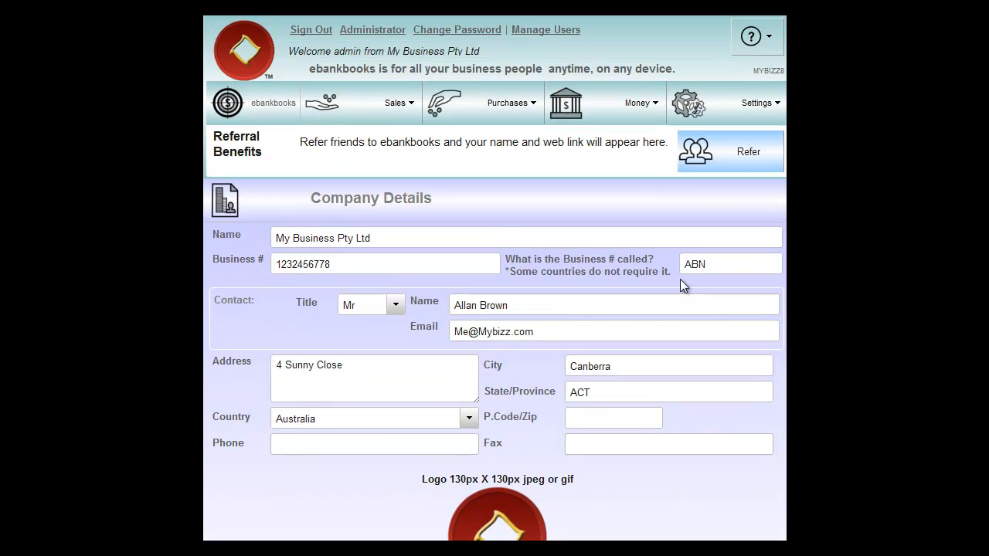
- In the GST Settings, mark the company as registered for GST and save the setting
mouse_move(714, 103)
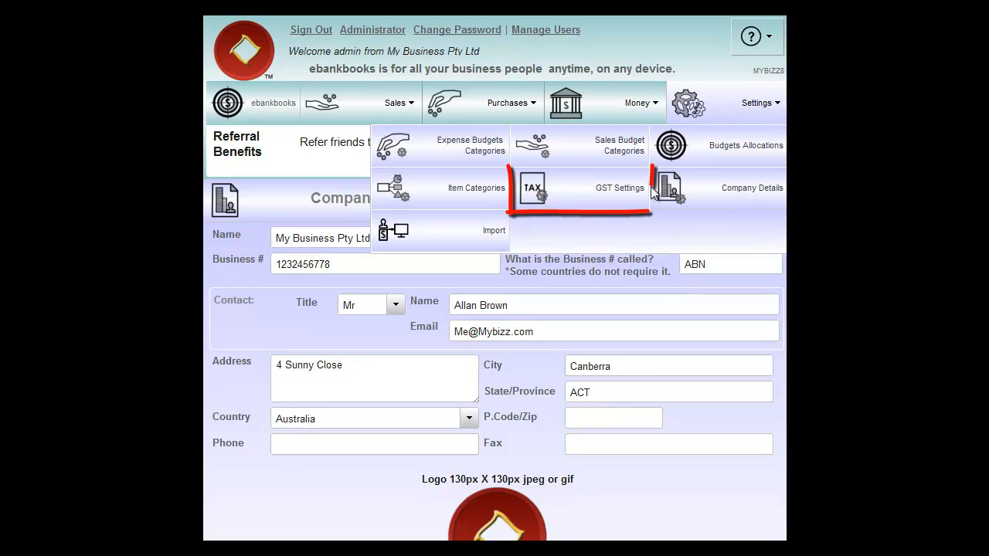
left_click(578, 189)
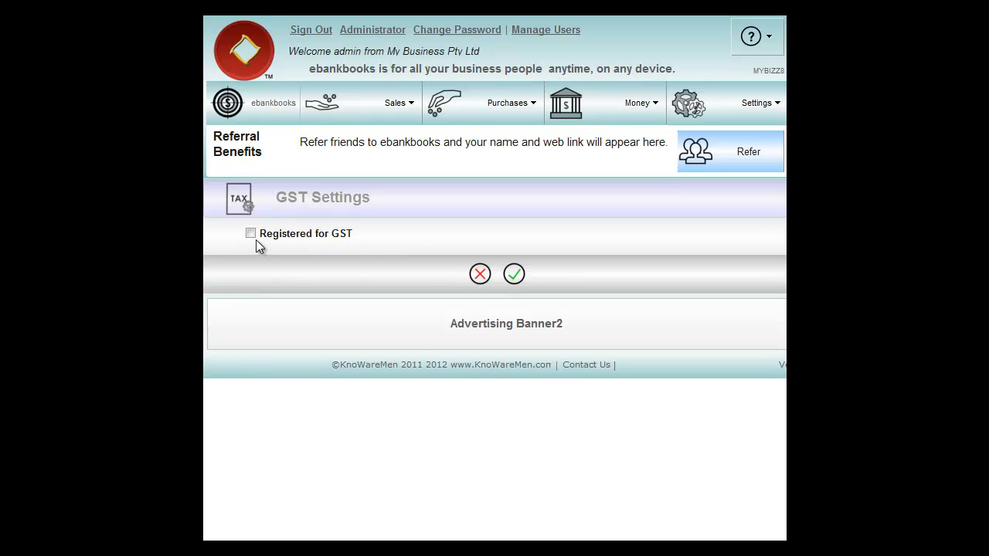
left_click(250, 234)
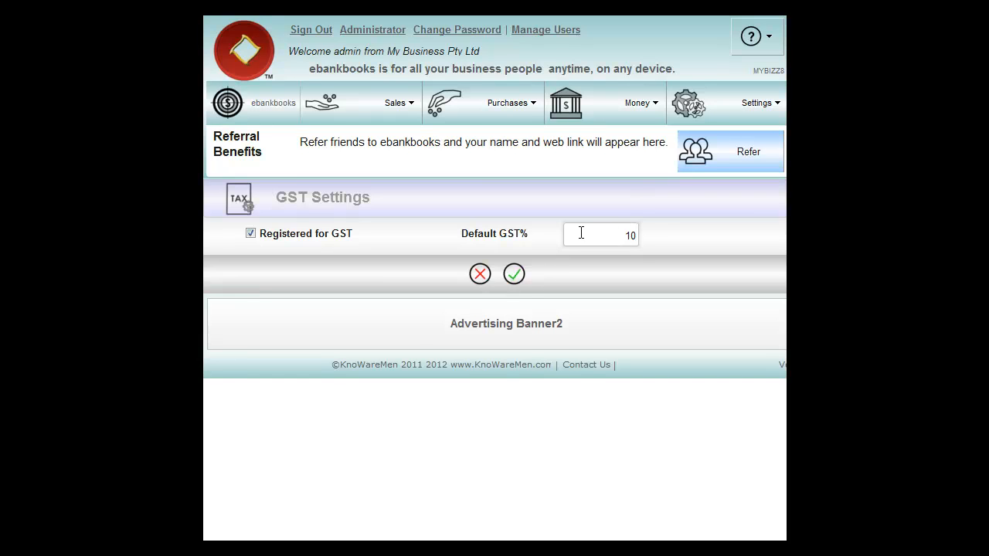
left_click(514, 275)
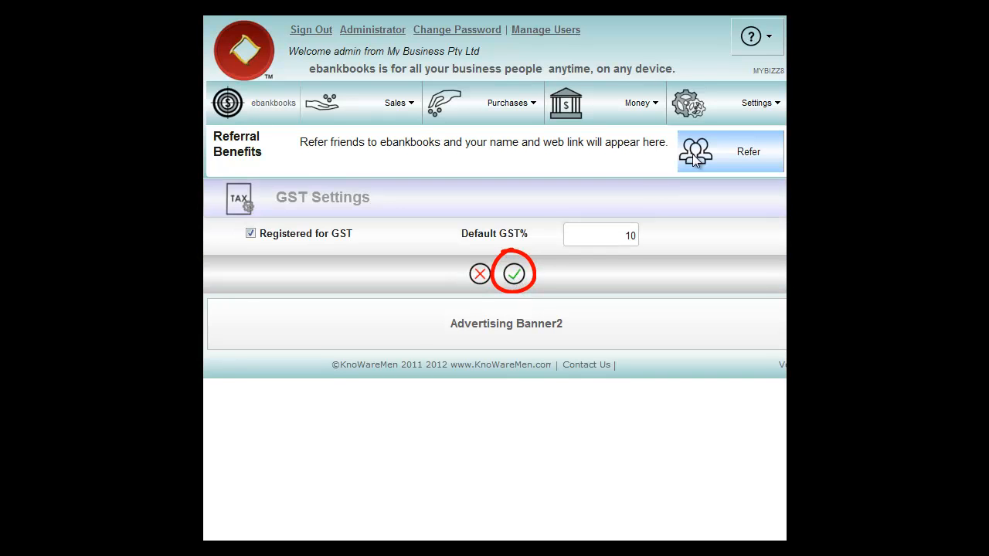
- In the Expense Budget Categories, rename External Consultants to "Consultants" and save the change
left_click(704, 105)
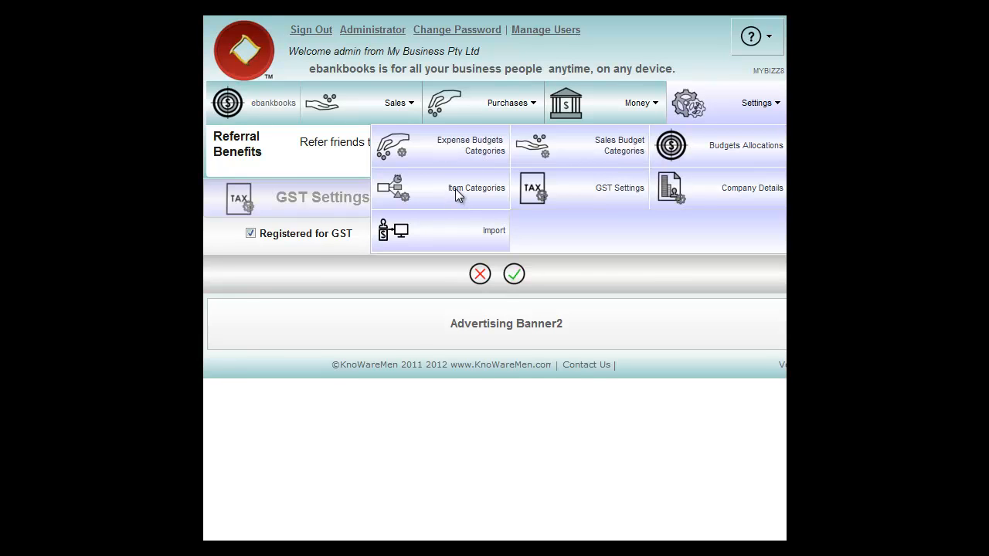
left_click(438, 148)
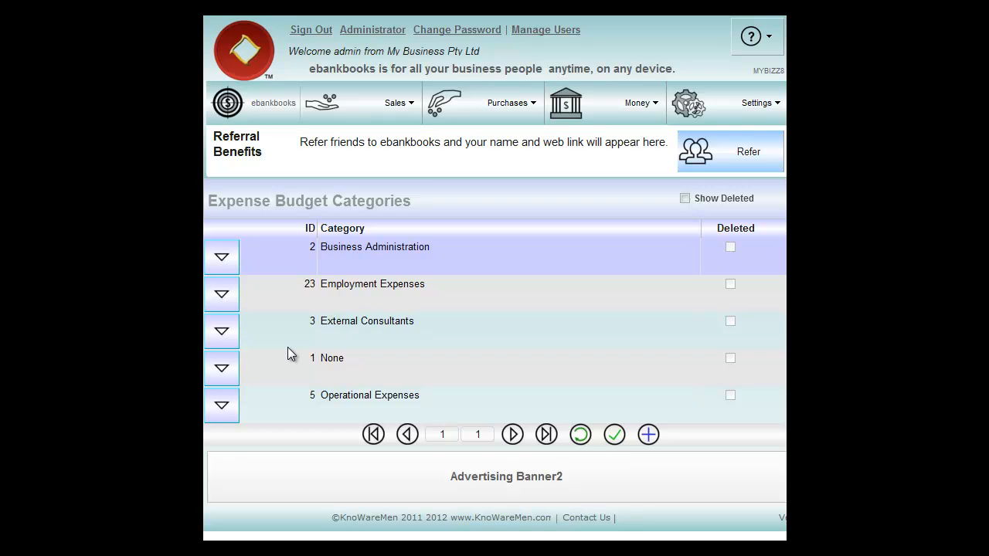
left_click(222, 331)
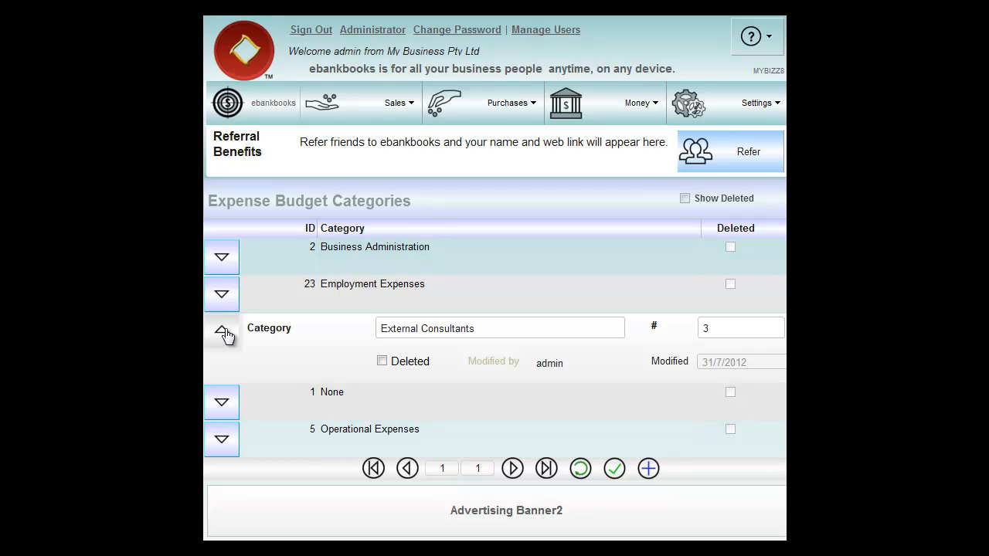
triple_click(475, 328)
left_click(476, 328)
left_click_drag(476, 327, 375, 326)
key("BackSpace")
key("Delete")
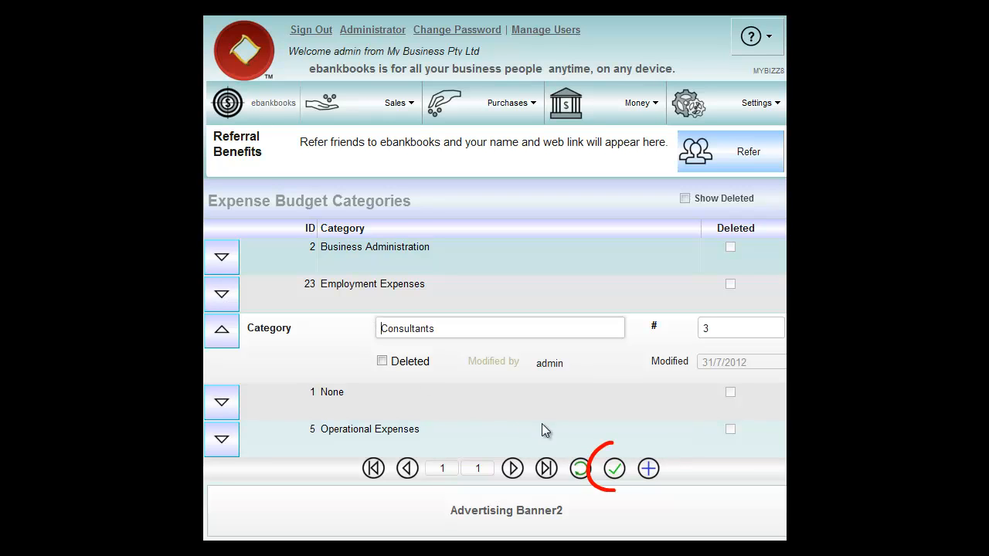
left_click(620, 474)
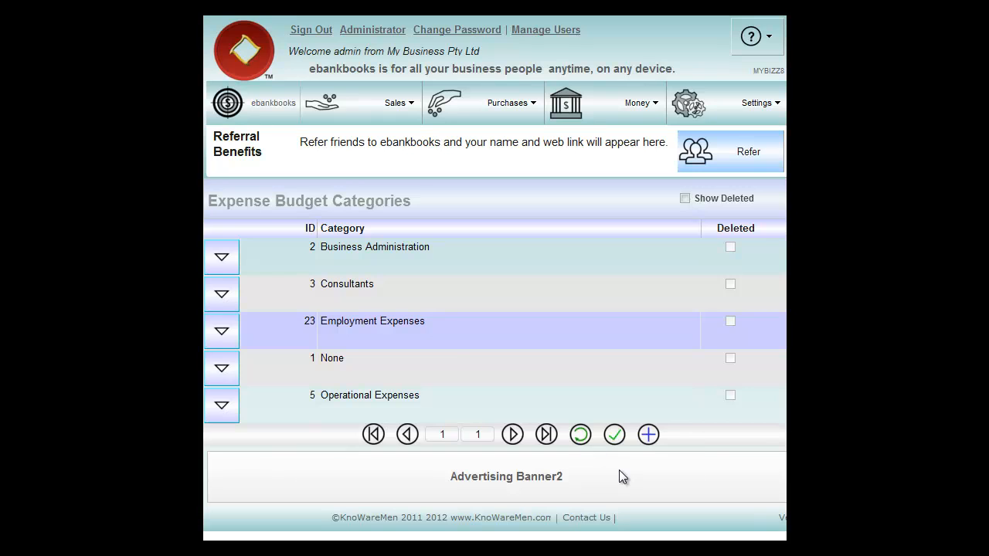
- Add a new expense budget category named "Contractors" and save it
left_click(354, 290)
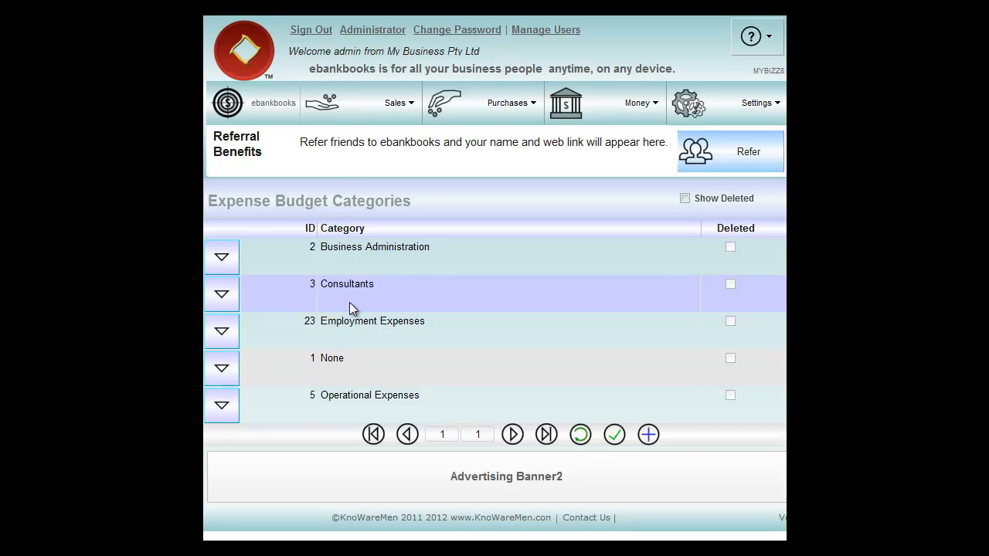
left_click(648, 436)
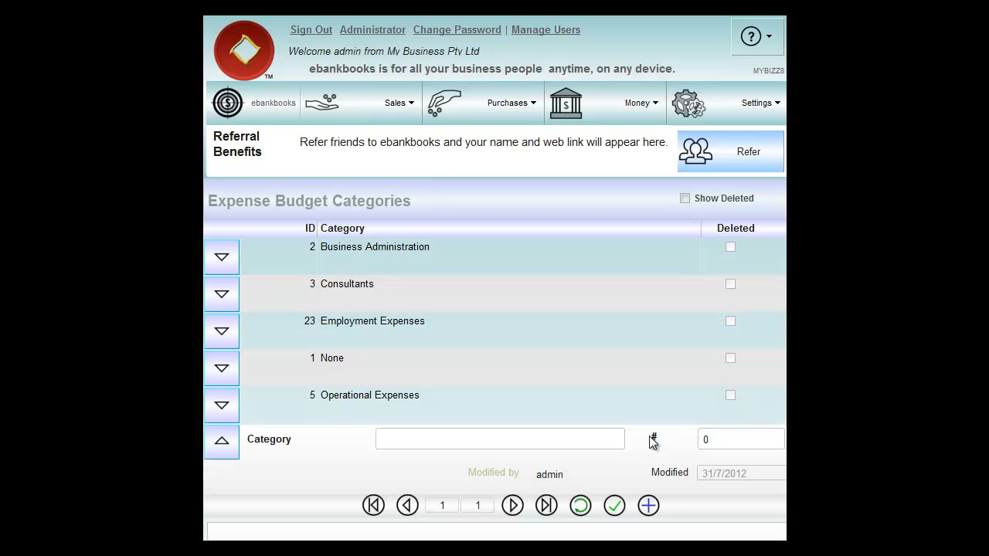
left_click(417, 436)
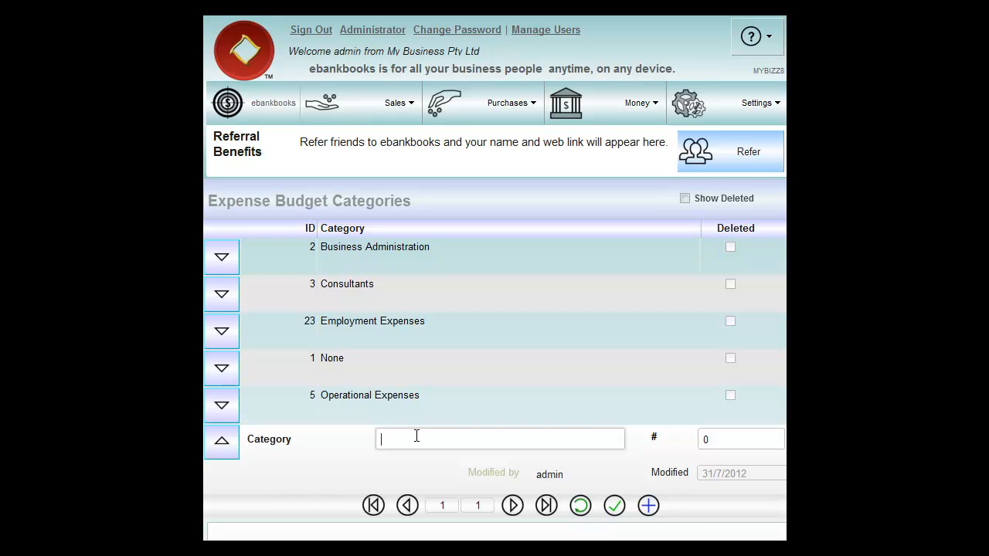
type("Contractors")
left_click(615, 507)
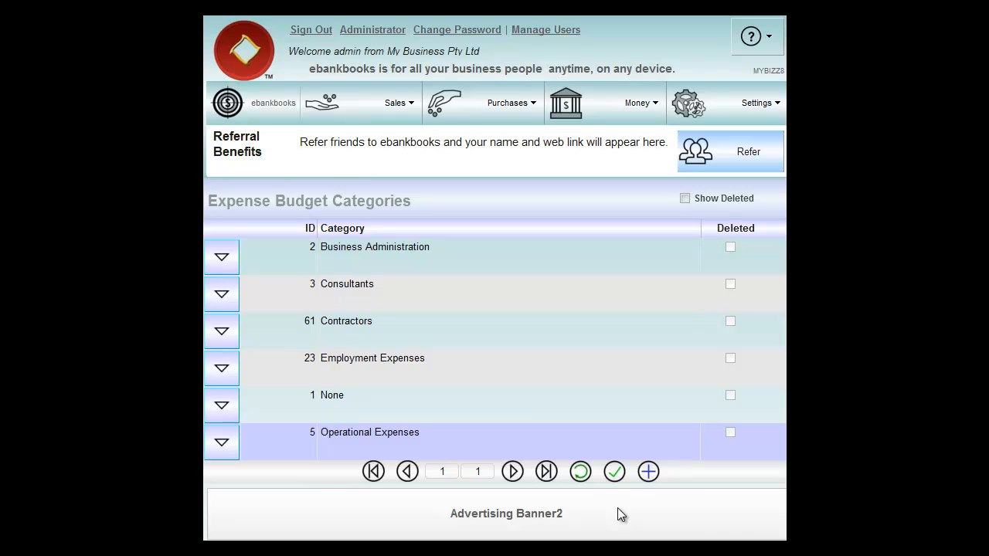
- Open the Sales Budget Categories and review the listed categories
left_click(716, 107)
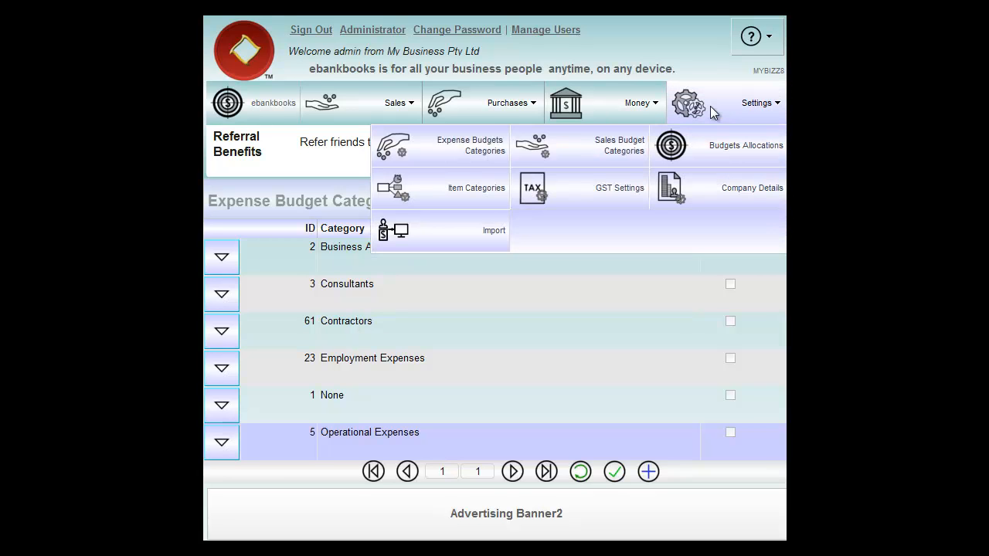
left_click(569, 142)
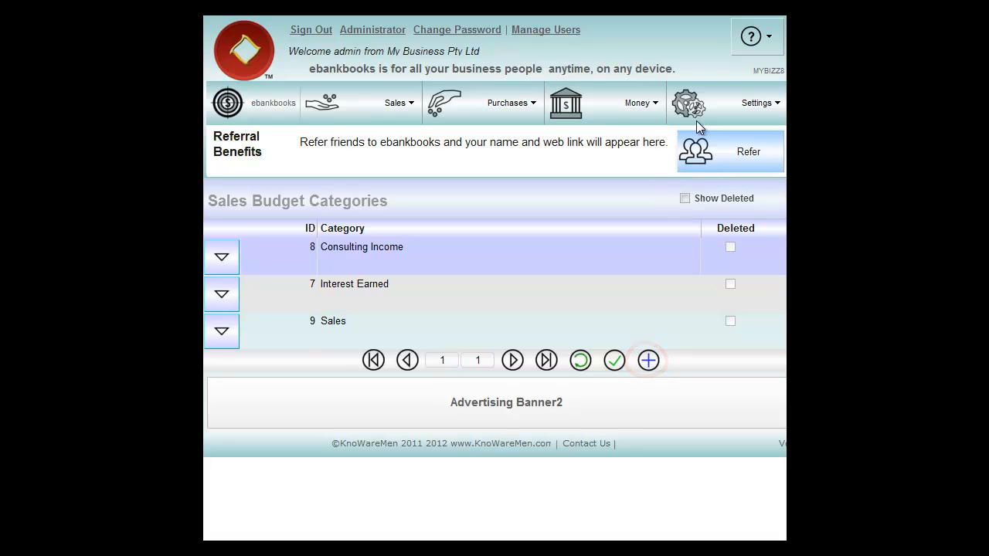
- In the Item Categories, mark the Water category as deleted and save the change
mouse_move(717, 98)
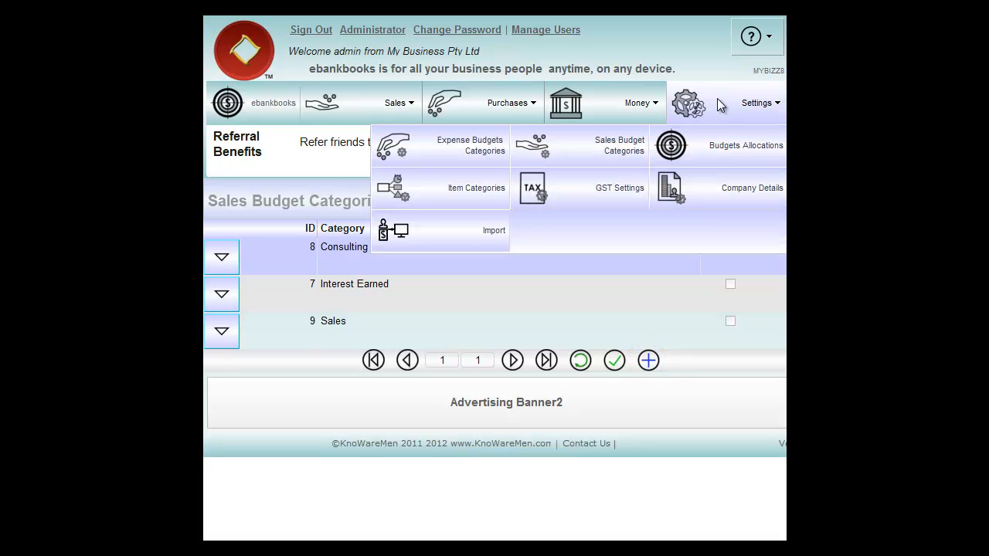
left_click(462, 197)
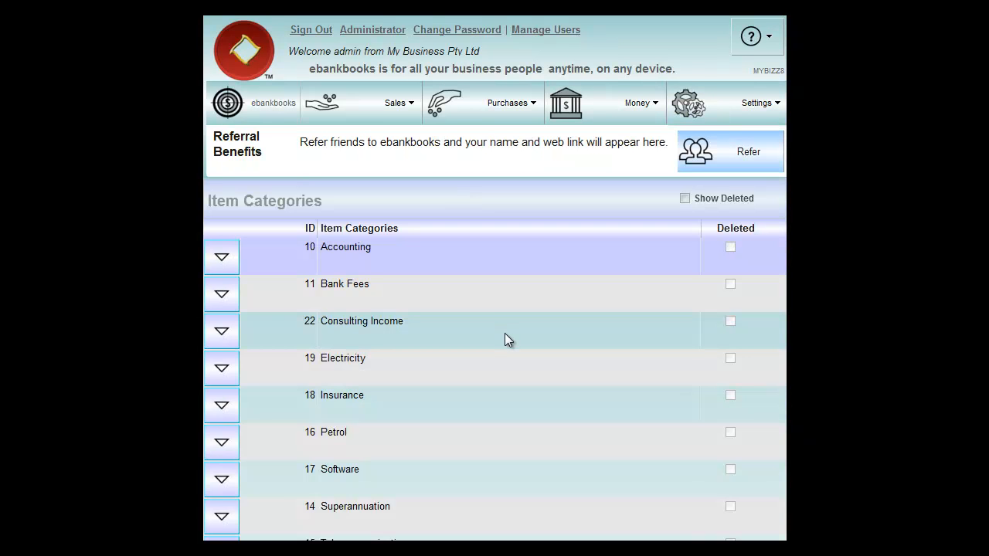
scroll(505, 337, "down", 2)
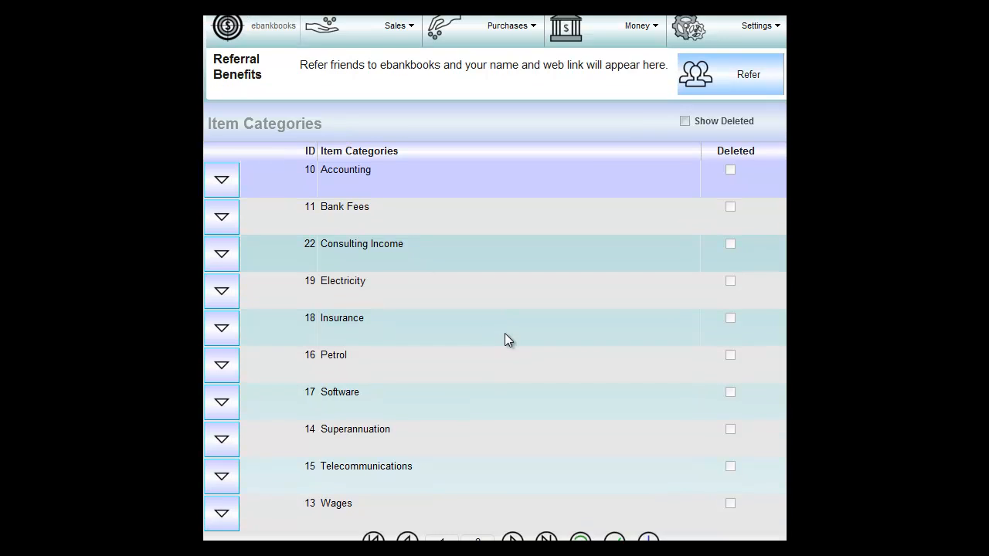
scroll(508, 339, "down", 2)
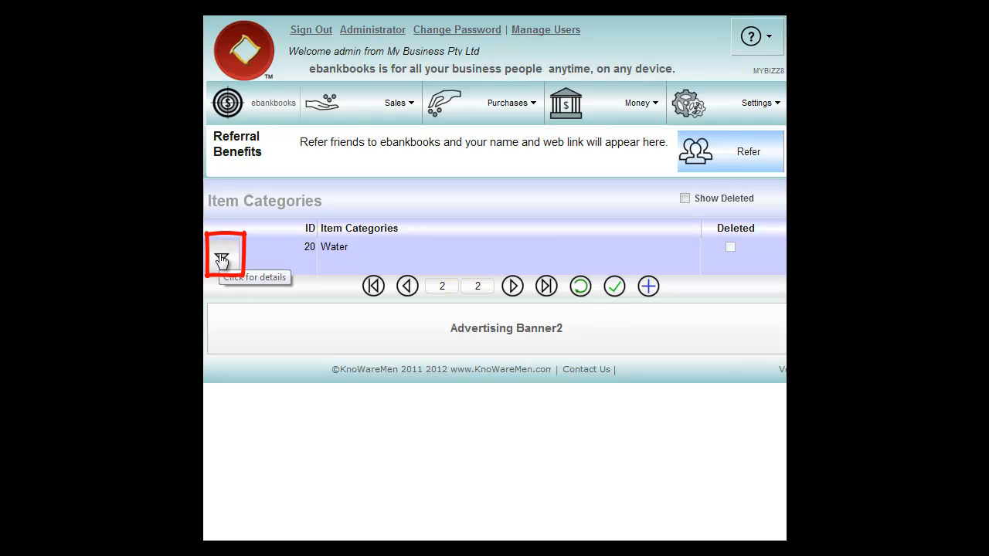
left_click(222, 259)
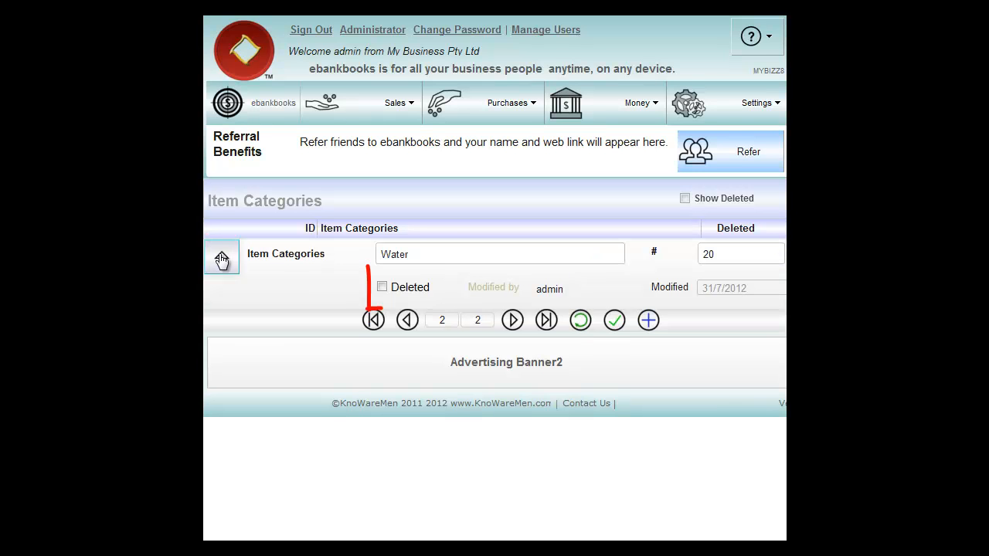
left_click(381, 287)
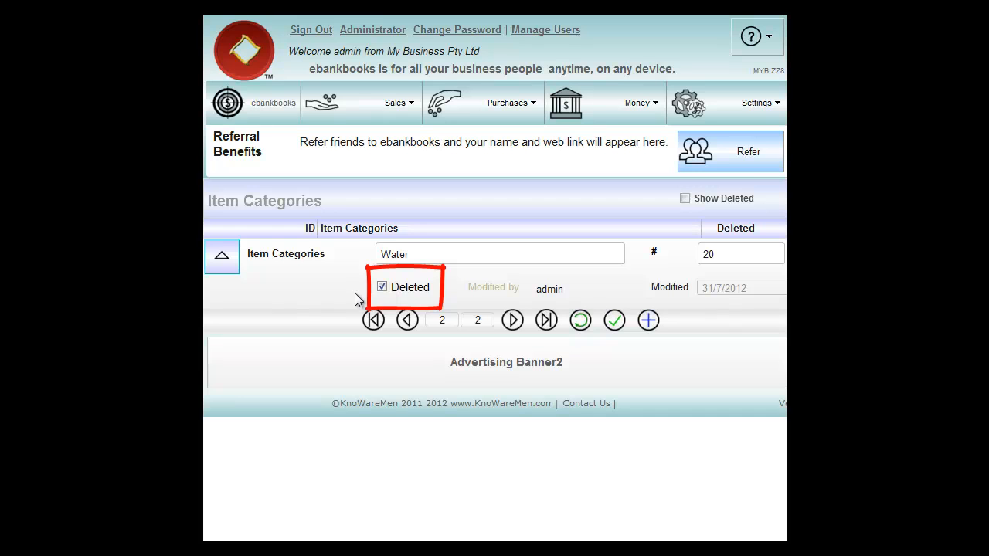
left_click(620, 323)
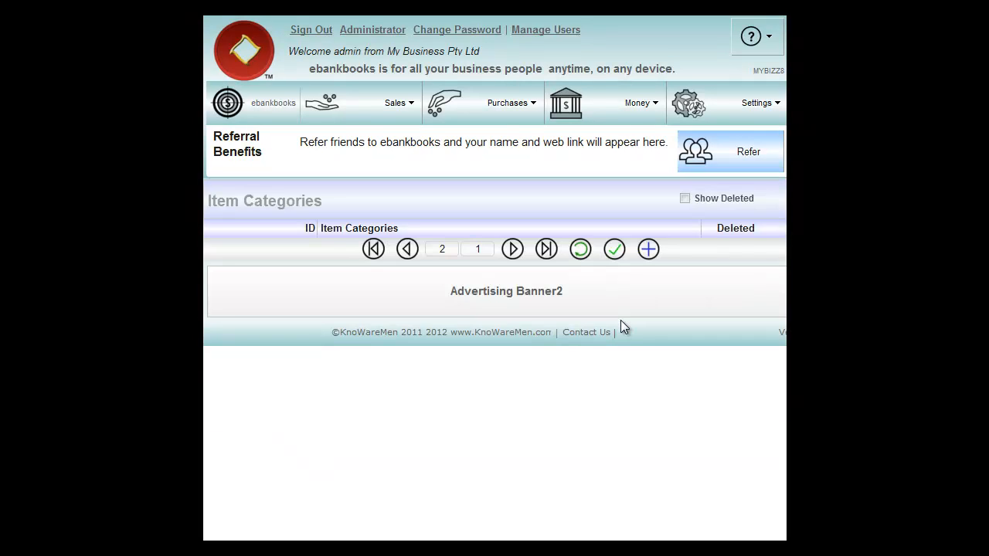
- Go back to the first page of Item Categories, check the deleted categories, and return to the active list
left_click(405, 248)
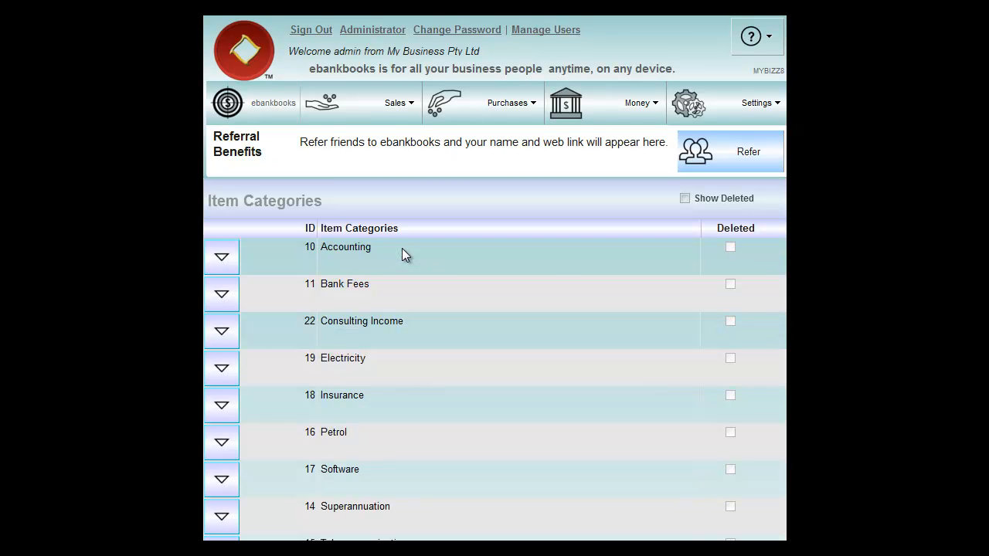
left_click(684, 198)
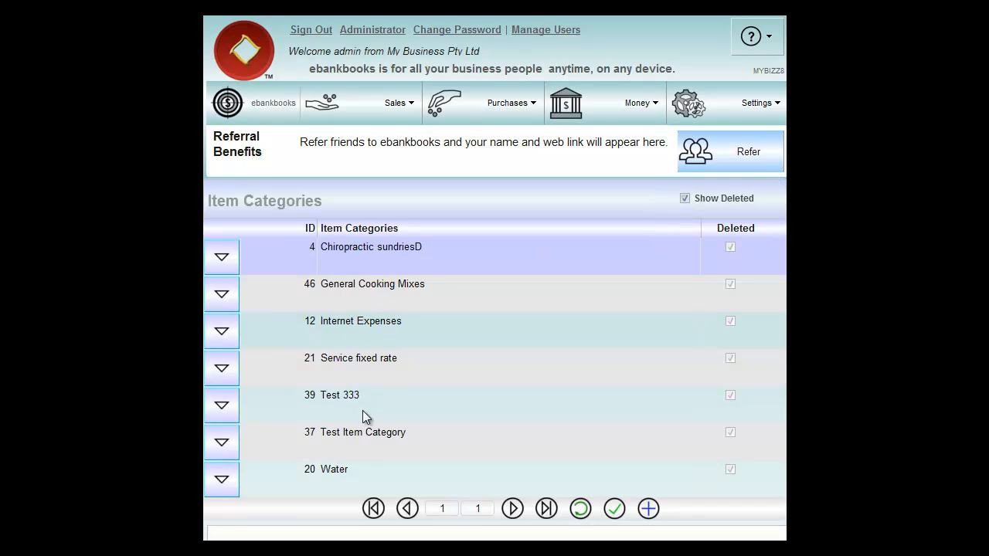
left_click(685, 199)
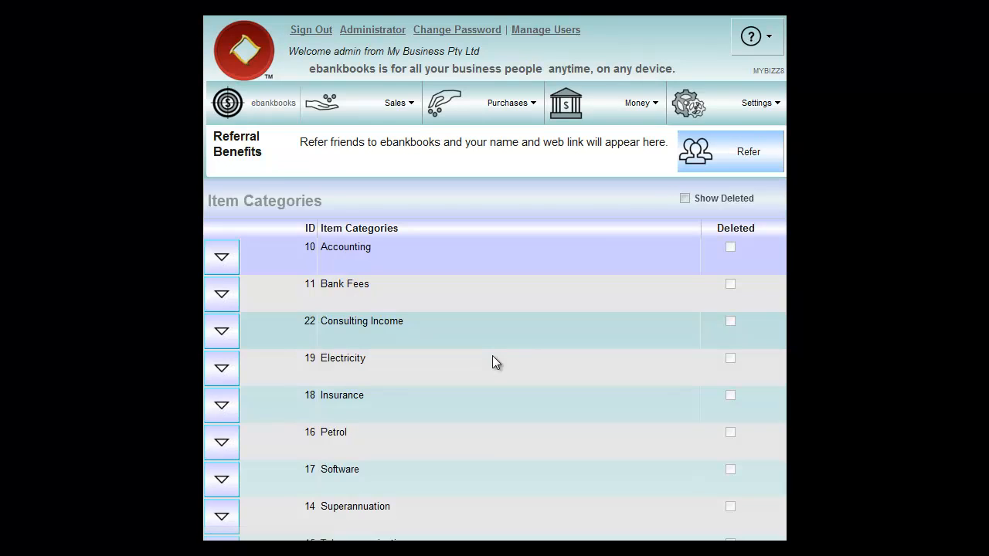
- Open the Budget Allocations and review the expense and sales budget categories
left_click(725, 101)
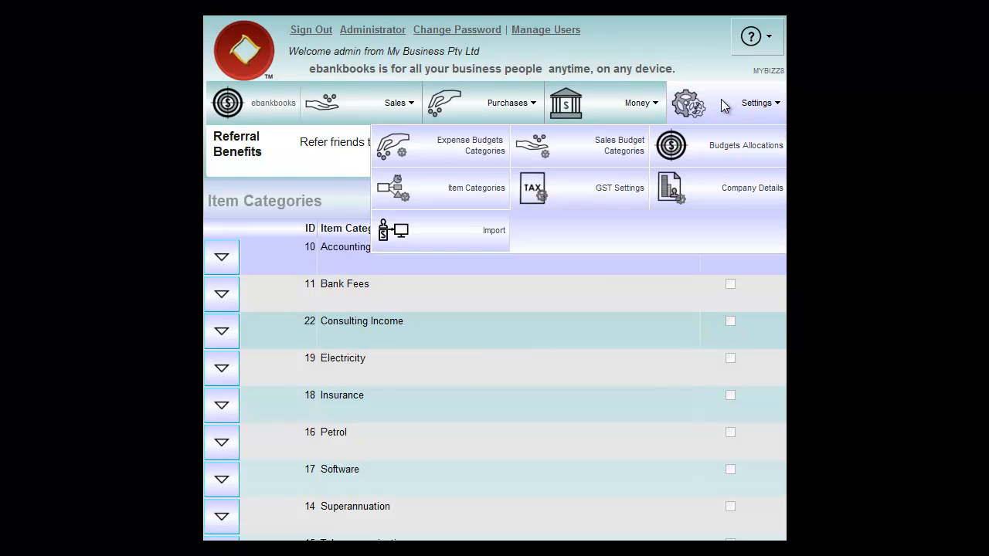
left_click(703, 151)
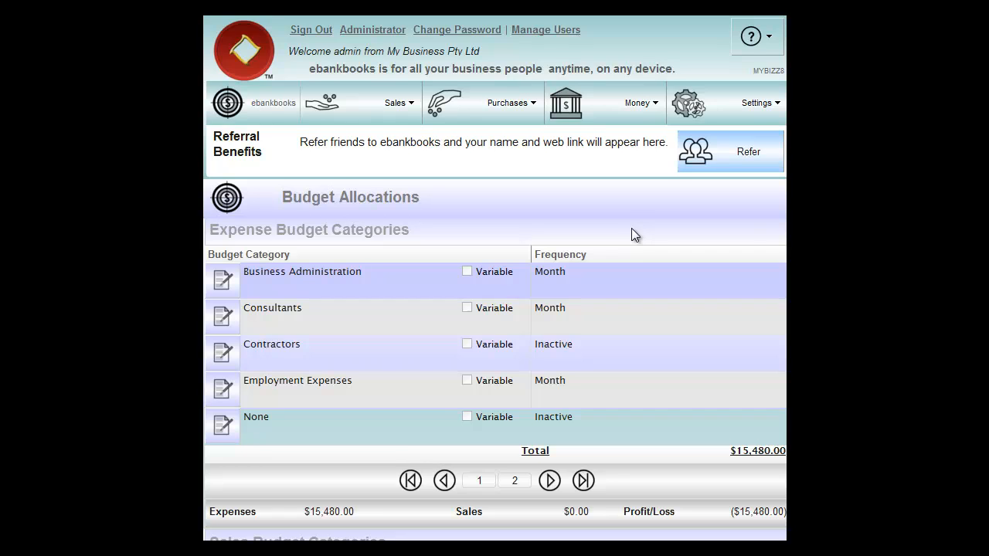
scroll(631, 229, "down", 1)
scroll(631, 234, "down", 1)
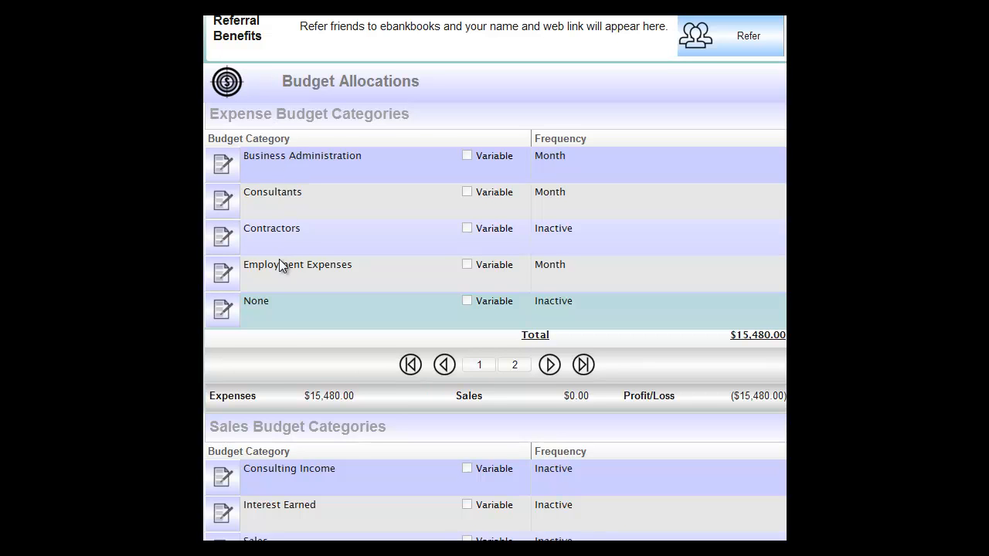
scroll(338, 258, "down", 2)
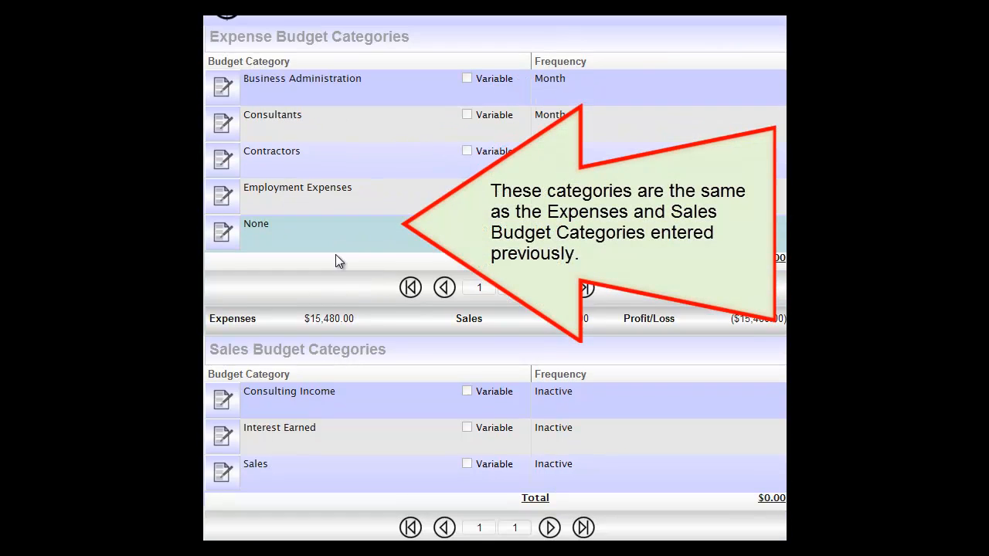
scroll(342, 225, "up", 1)
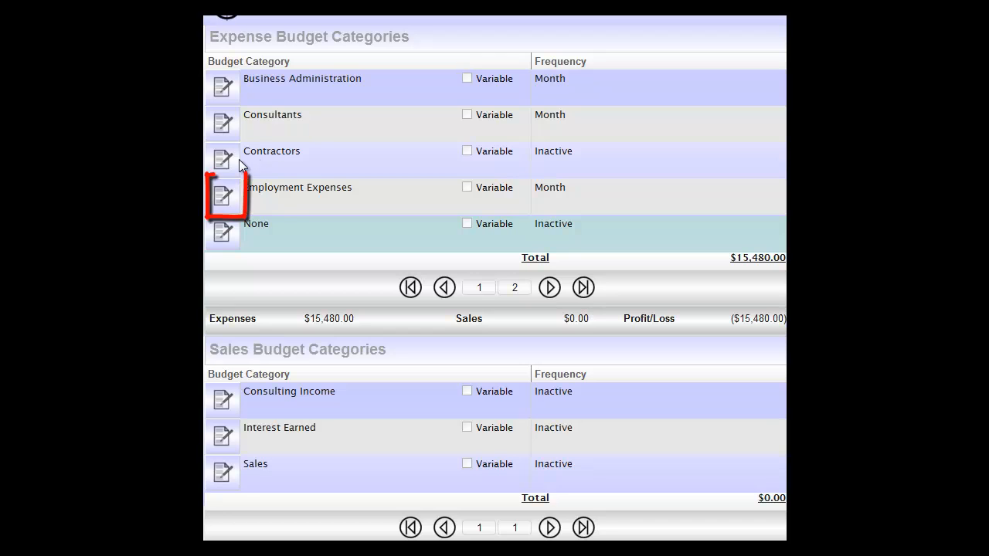
- Set the Employment Expenses budget amount to $10,000 paid every Month and save the entry
left_click(226, 200)
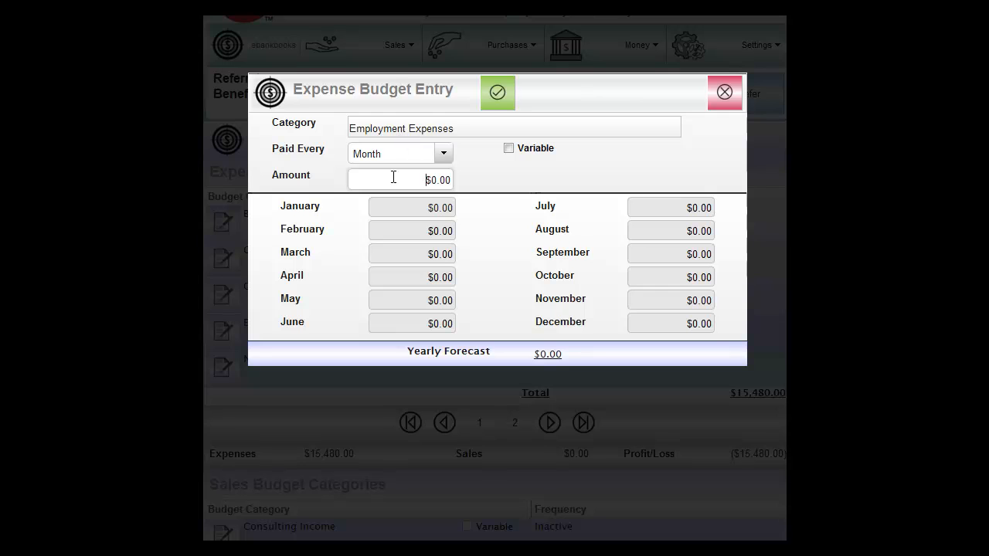
left_click(393, 179)
type("10000")
left_click(442, 153)
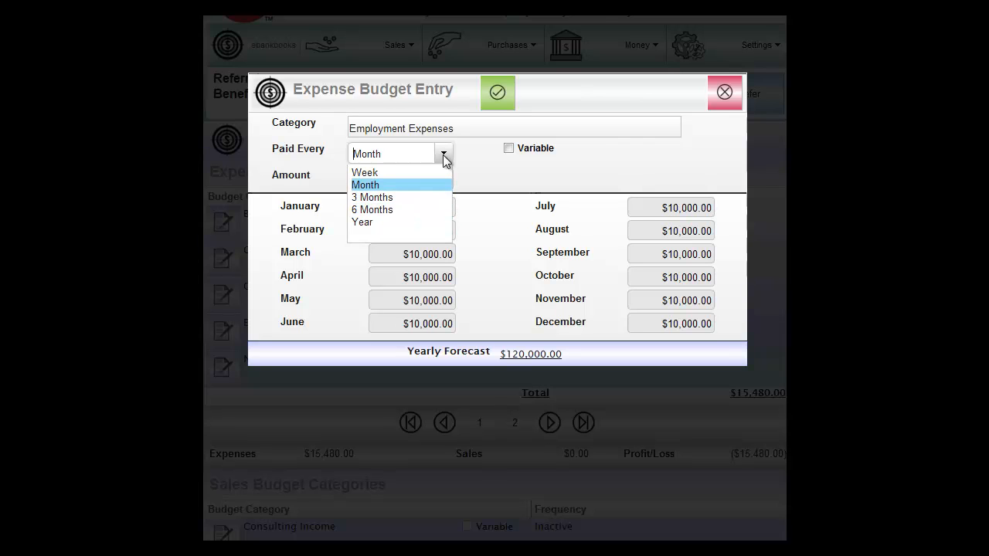
left_click(466, 148)
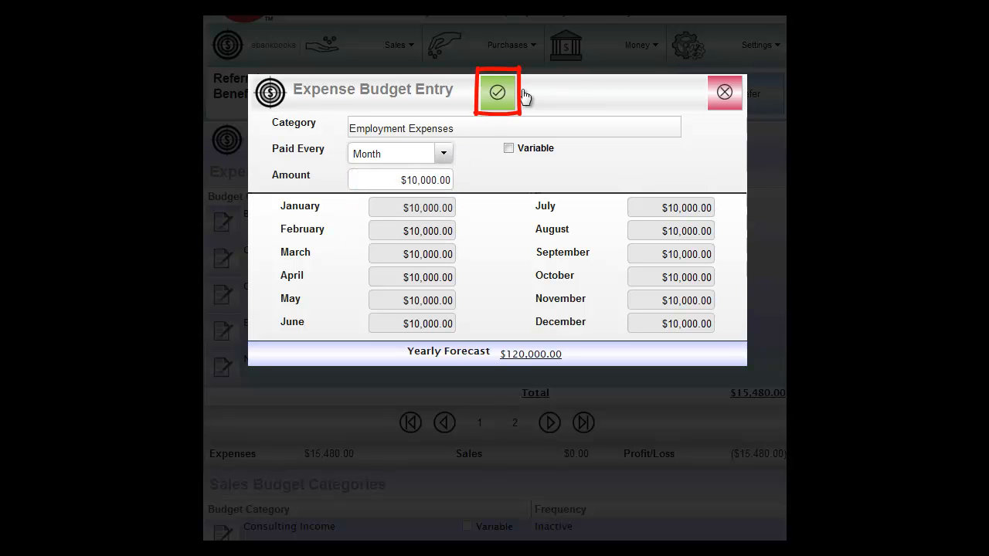
left_click(498, 94)
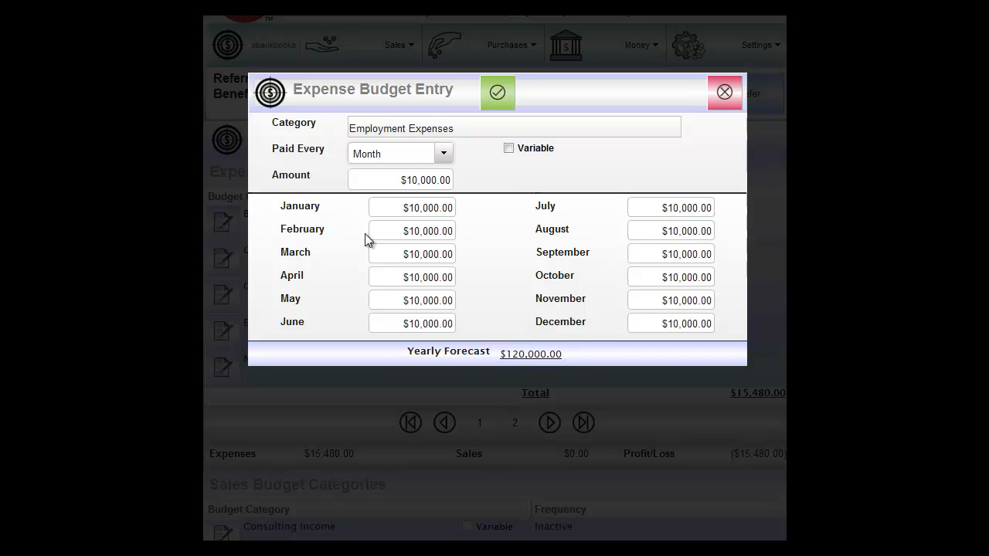
- Make the Employment Expenses budget variable with $20,000 for December, save it and close the budget entry
left_click(508, 149)
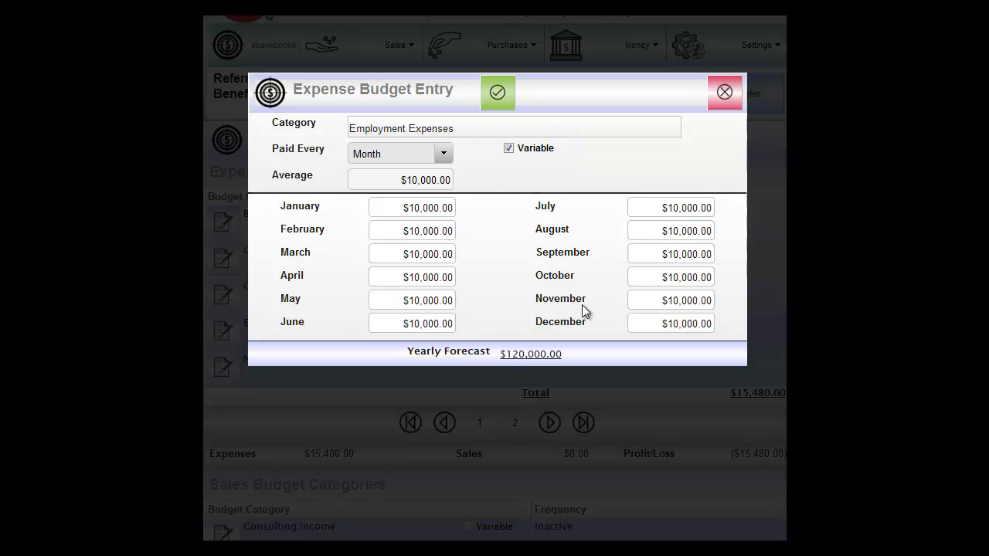
left_click(657, 322)
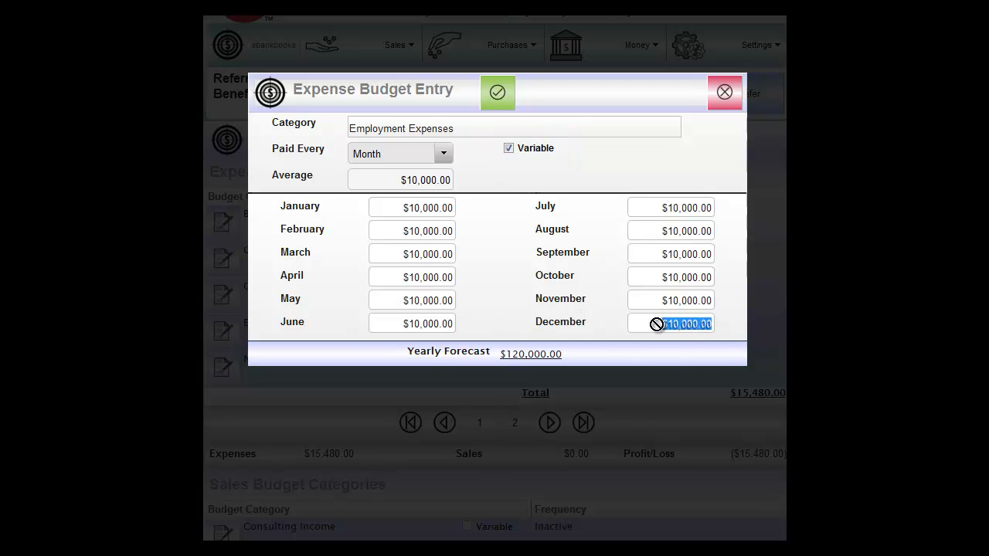
type("20000")
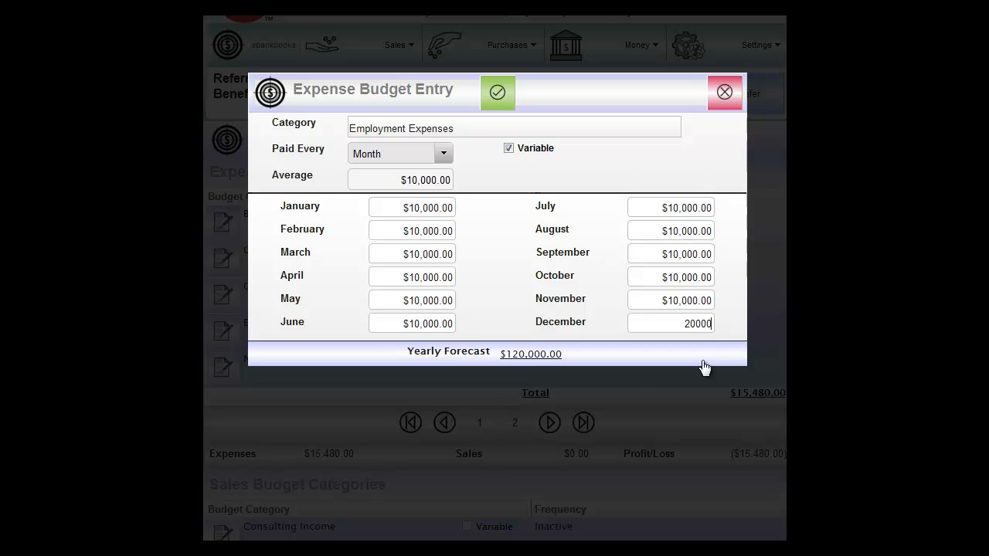
left_click(500, 102)
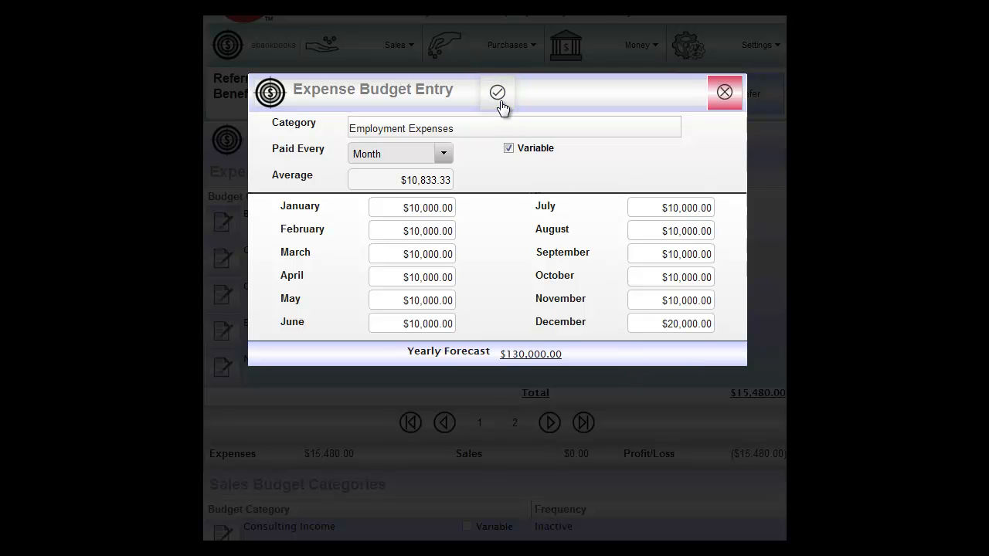
left_click(721, 93)
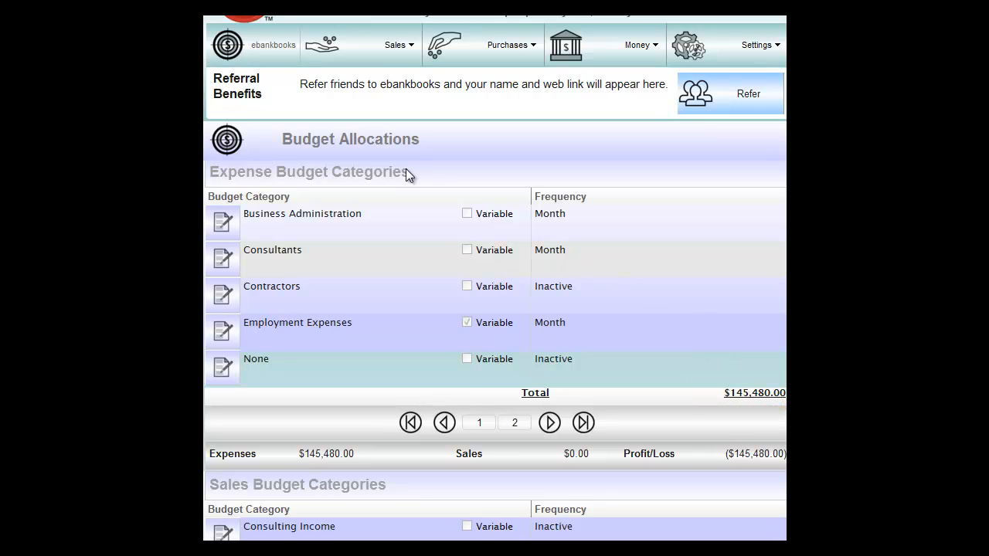
- Review the expenses, sales and profit/loss totals in the Budget Allocations
scroll(734, 302, "down", 3)
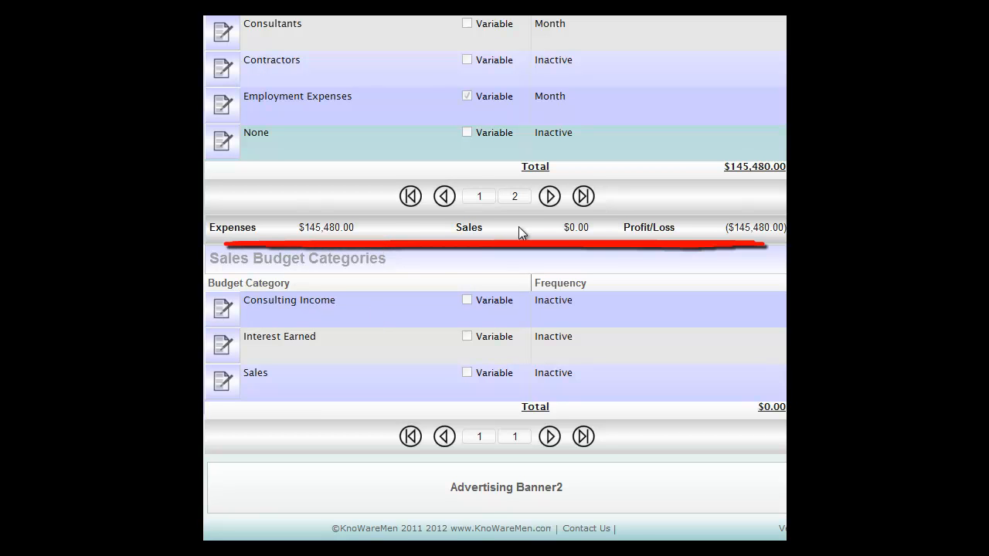
scroll(688, 224, "up", 3)
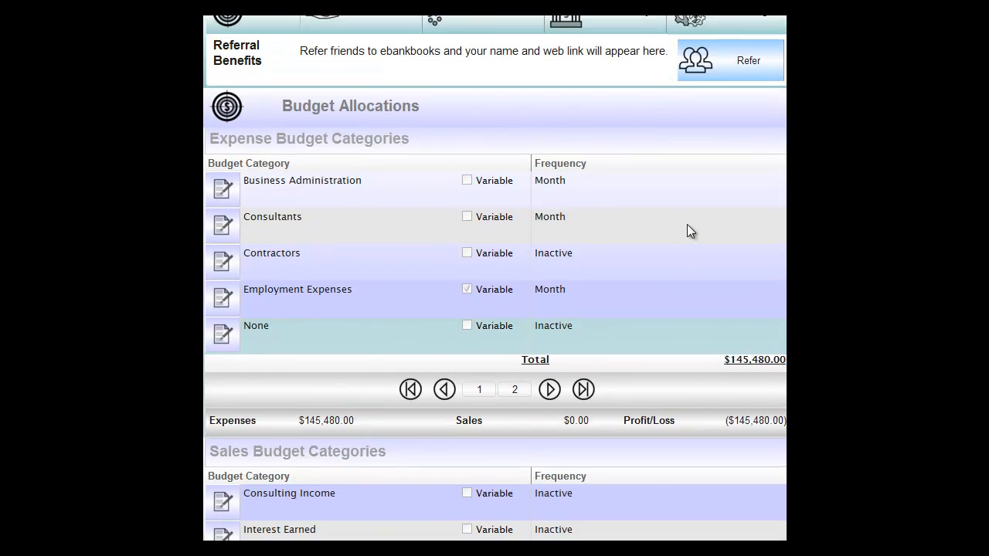